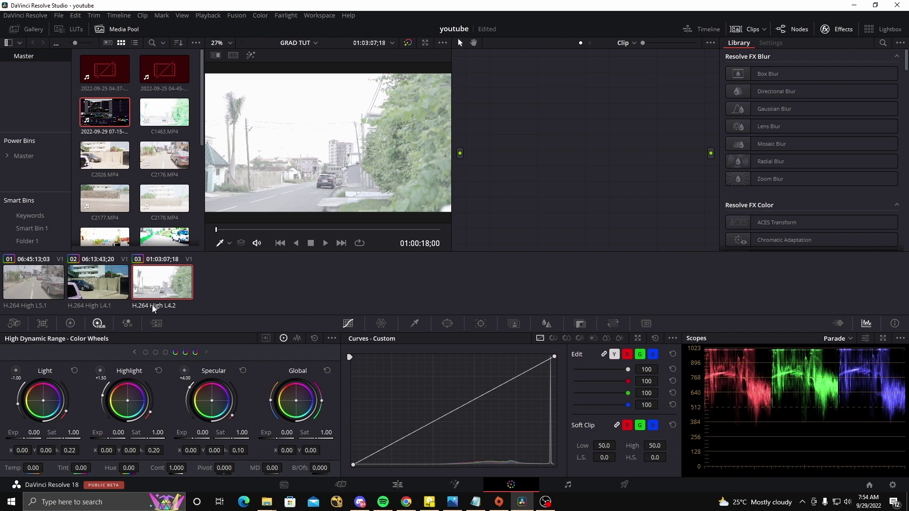
- Review the first clip's footage and remove the middle clip, H.264 High L4.1, from the GRAD TUT timeline
{"action": "left_click", "coordinate": [47, 290]}
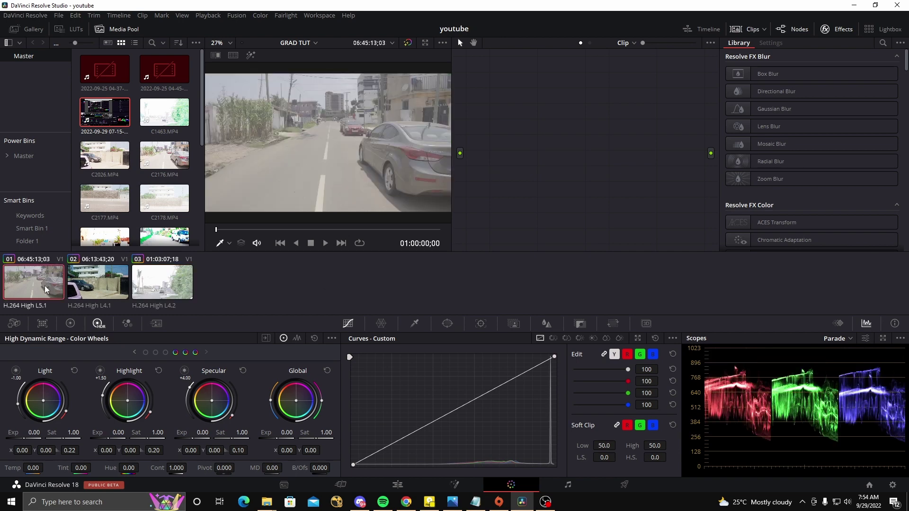
{"action": "left_click_drag", "start_coordinate": [233, 229], "coordinate": [256, 228]}
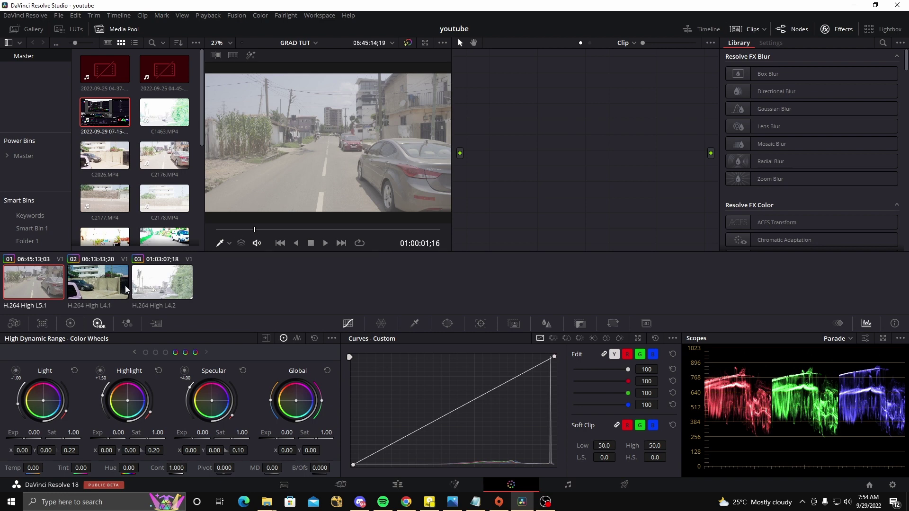
{"action": "left_click", "coordinate": [394, 486]}
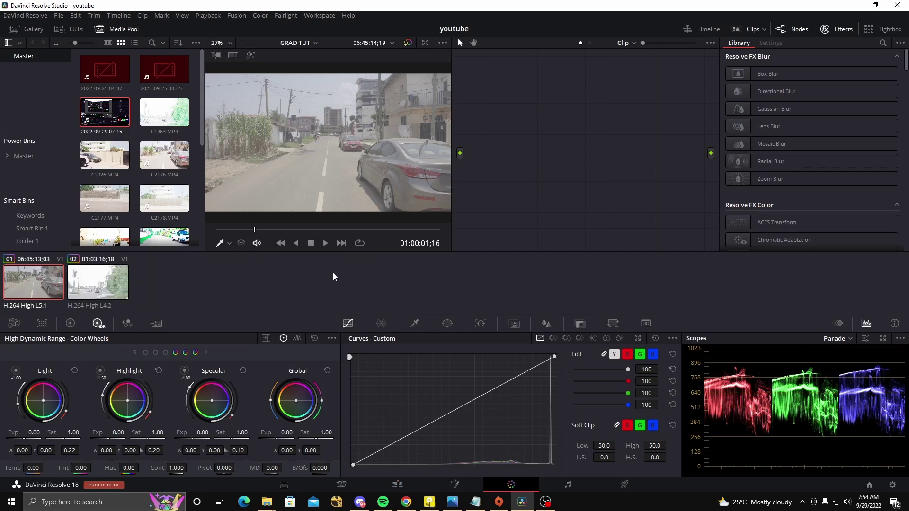
- Examine the flat, ungraded footage of the two remaining clips
{"action": "left_click", "coordinate": [319, 230]}
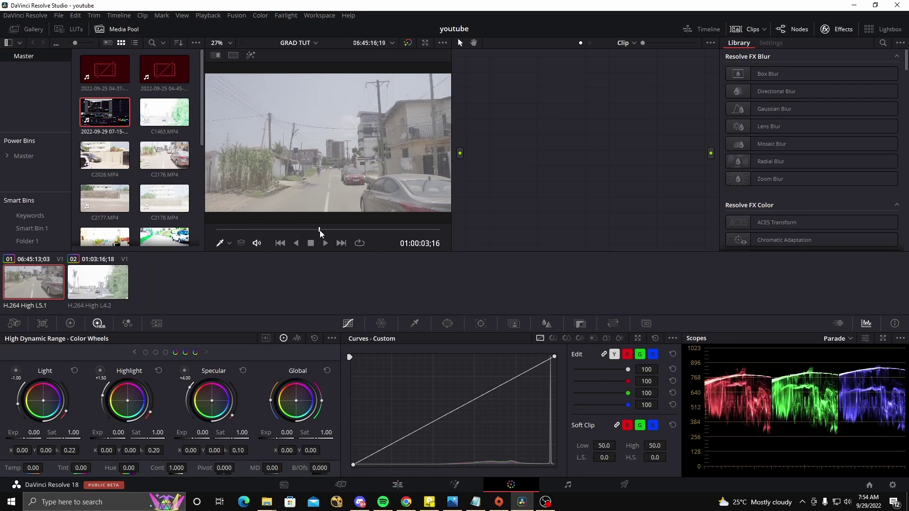
{"action": "left_click", "coordinate": [109, 297]}
{"action": "left_click", "coordinate": [38, 285]}
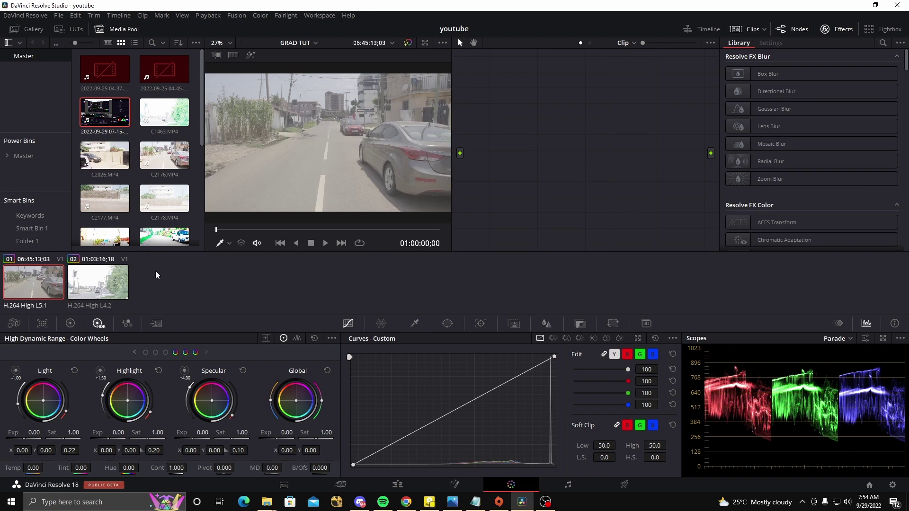
{"action": "left_click", "coordinate": [100, 291]}
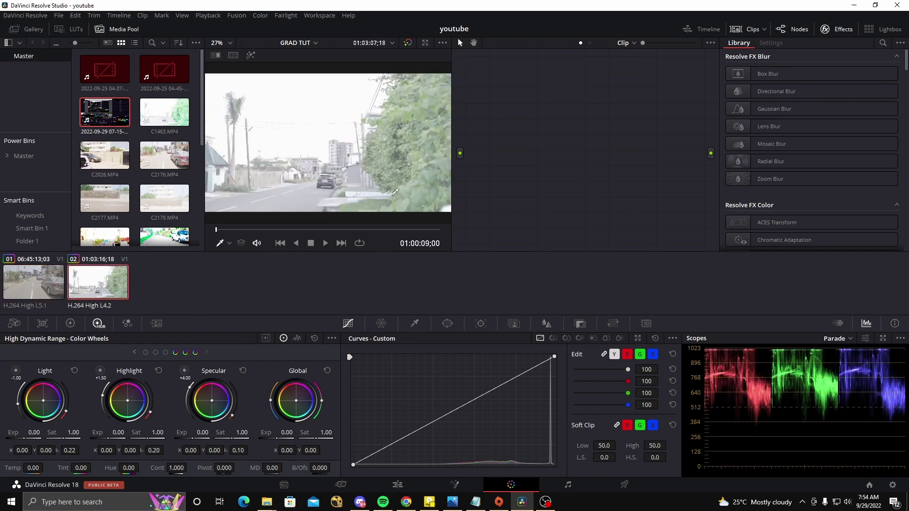
- Set the project's color science to ACEScct, enable color space aware grading tools and save the settings
{"action": "left_click", "coordinate": [892, 483]}
{"action": "left_click", "coordinate": [478, 105]}
{"action": "left_click", "coordinate": [481, 147]}
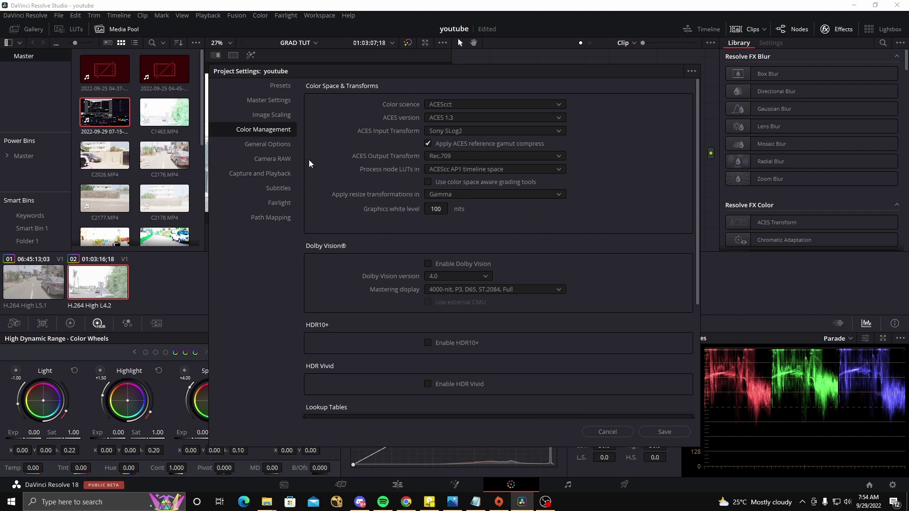
{"action": "left_click", "coordinate": [429, 184]}
{"action": "left_click_drag", "start_coordinate": [377, 71], "coordinate": [598, 20]}
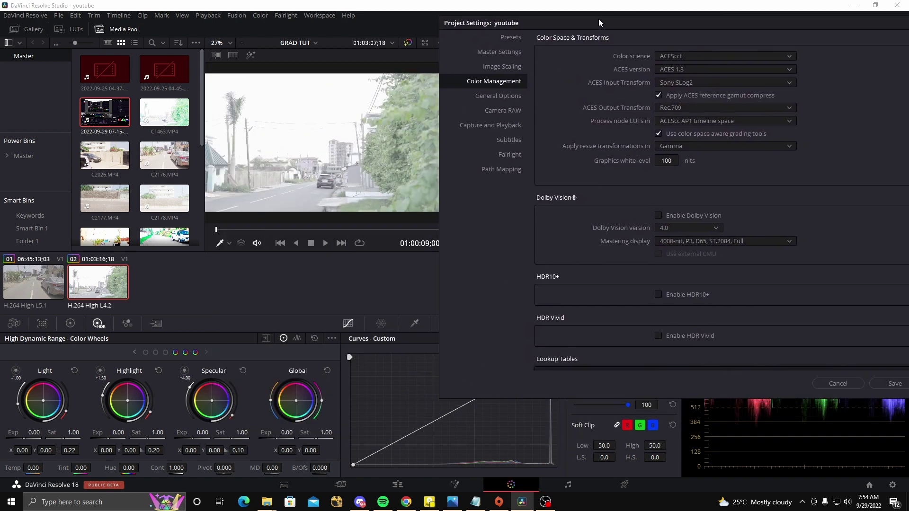
{"action": "left_click", "coordinate": [883, 381]}
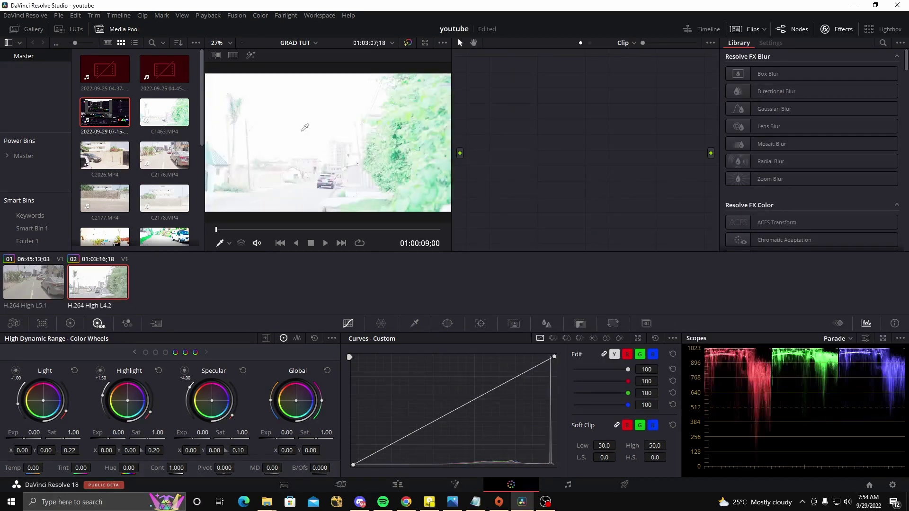
- Compare both clips under the new color management and lower the second clip's gamma to -0.24
{"action": "key", "text": "Up"}
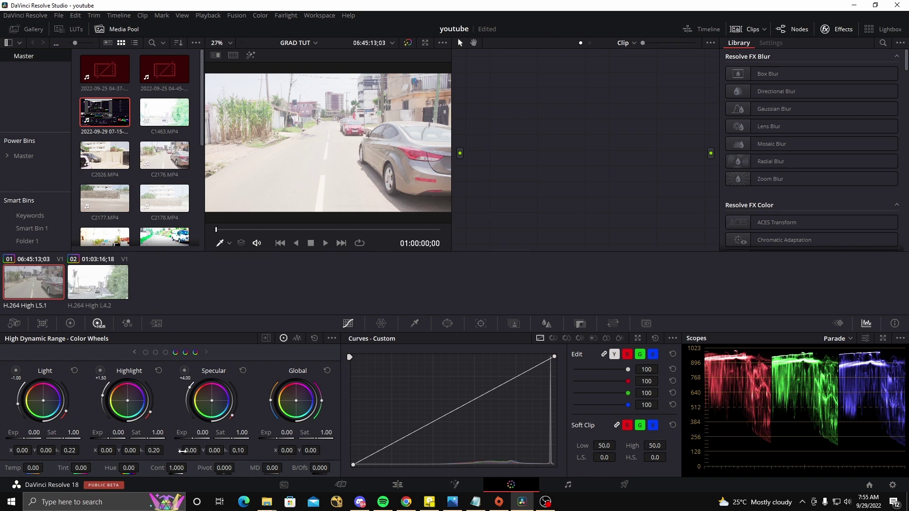
{"action": "left_click", "coordinate": [92, 290]}
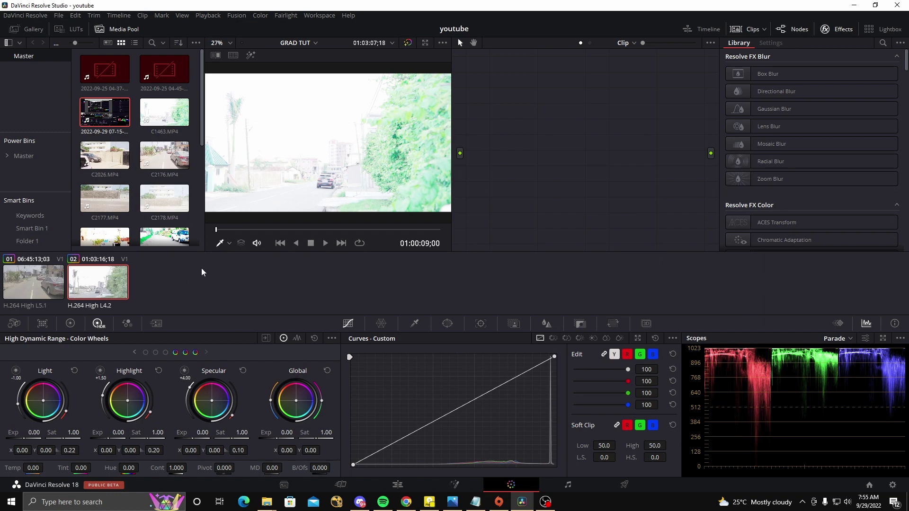
{"action": "left_click", "coordinate": [70, 323]}
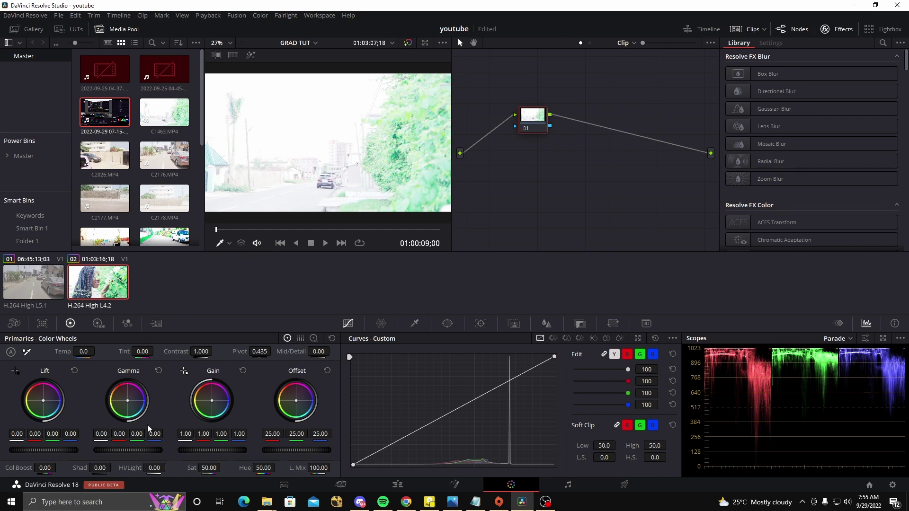
{"action": "left_click_drag", "start_coordinate": [128, 450], "coordinate": [106, 450]}
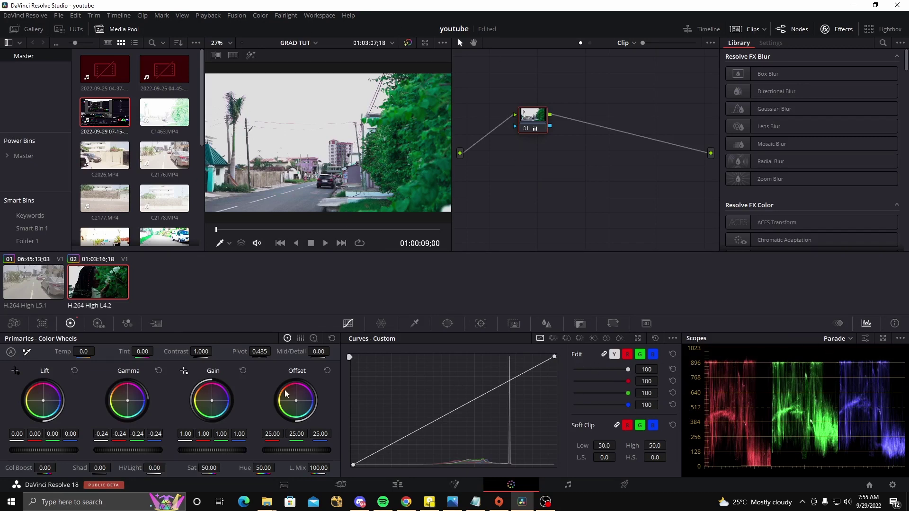
- Add a node to the first clip and lower its gamma to -0.14
{"action": "left_click", "coordinate": [21, 290]}
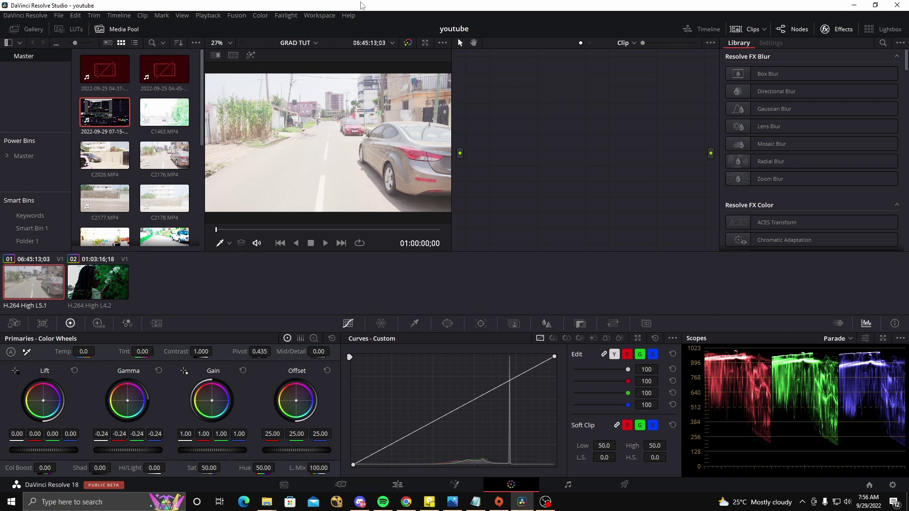
{"action": "left_click_drag", "start_coordinate": [306, 229], "coordinate": [323, 229]}
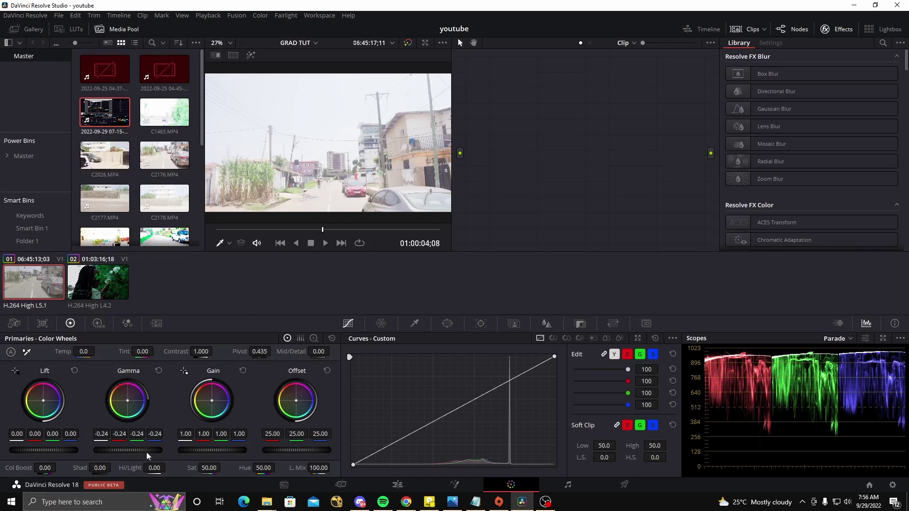
{"action": "key", "text": "alt+s"}
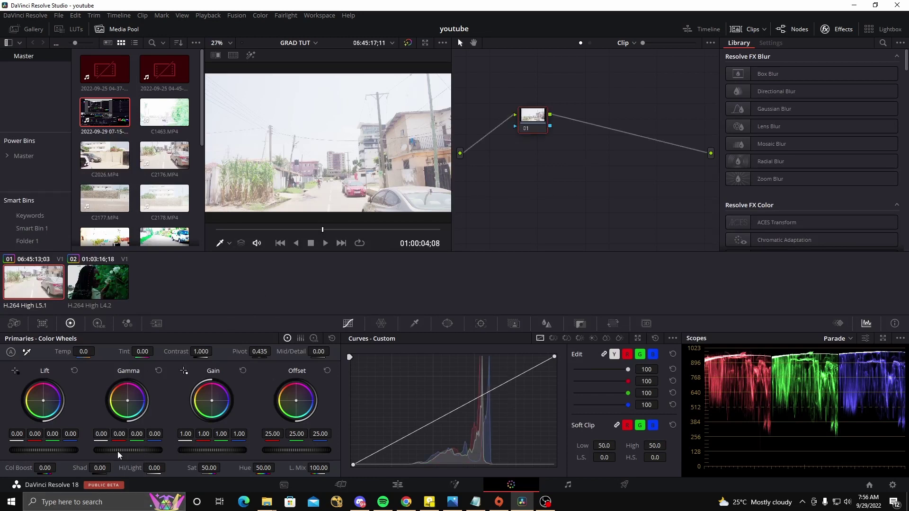
{"action": "left_click_drag", "start_coordinate": [146, 449], "coordinate": [127, 459]}
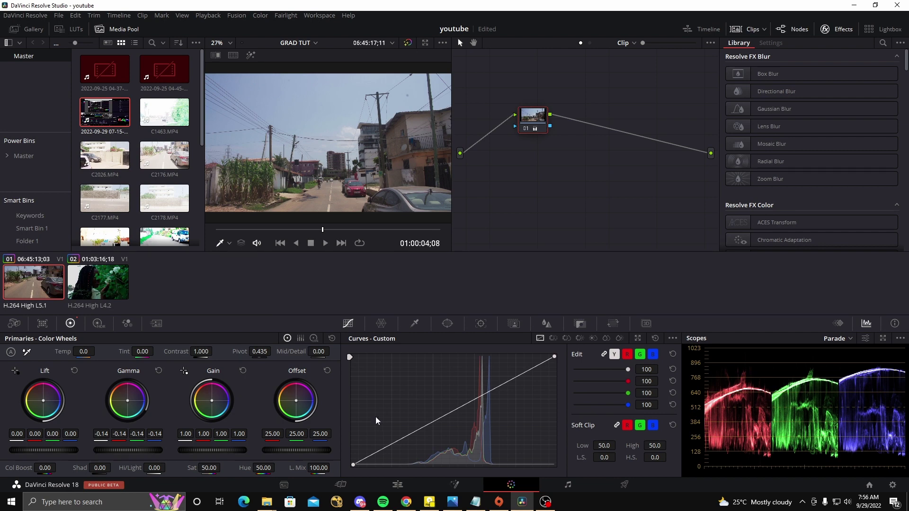
- Compare the second clip's grade with the first, and reset the node grade on the first clip
{"action": "left_click", "coordinate": [120, 287]}
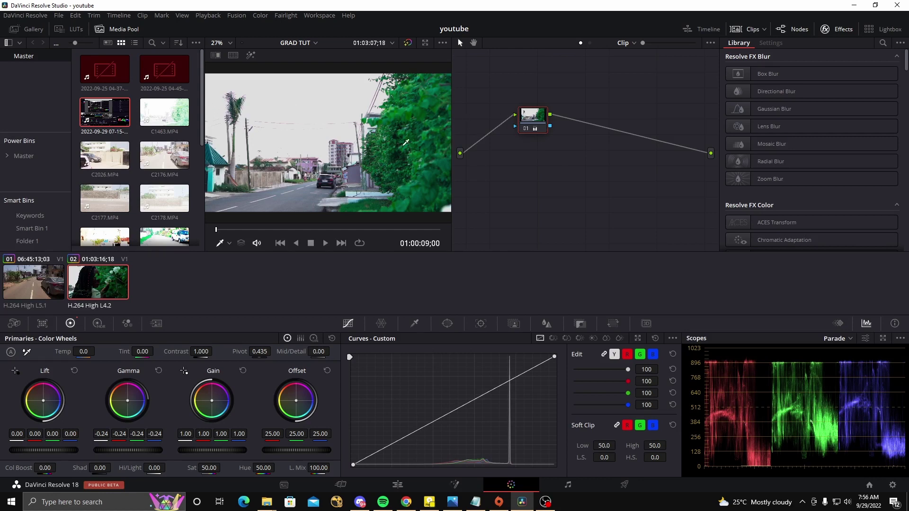
{"action": "left_click", "coordinate": [38, 285]}
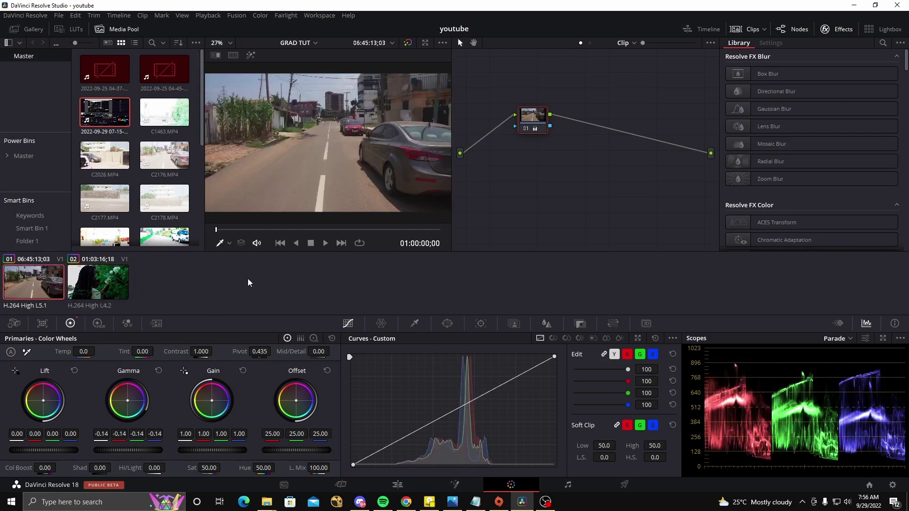
{"action": "right_click", "coordinate": [539, 120]}
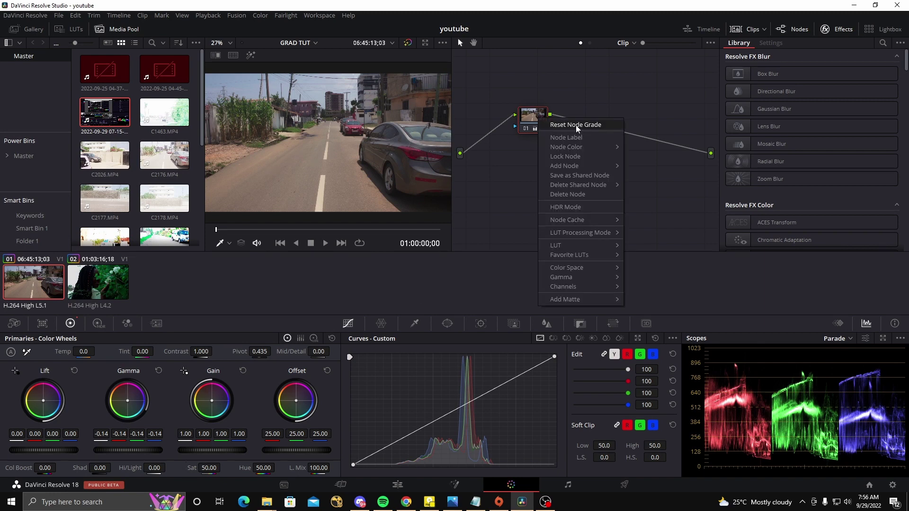
{"action": "left_click", "coordinate": [576, 125]}
- Add three more serial nodes after the first node of the first clip
{"action": "left_click_drag", "start_coordinate": [227, 230], "coordinate": [356, 212]}
{"action": "key", "text": "alt+s"}
{"action": "key", "text": "alt+s"}
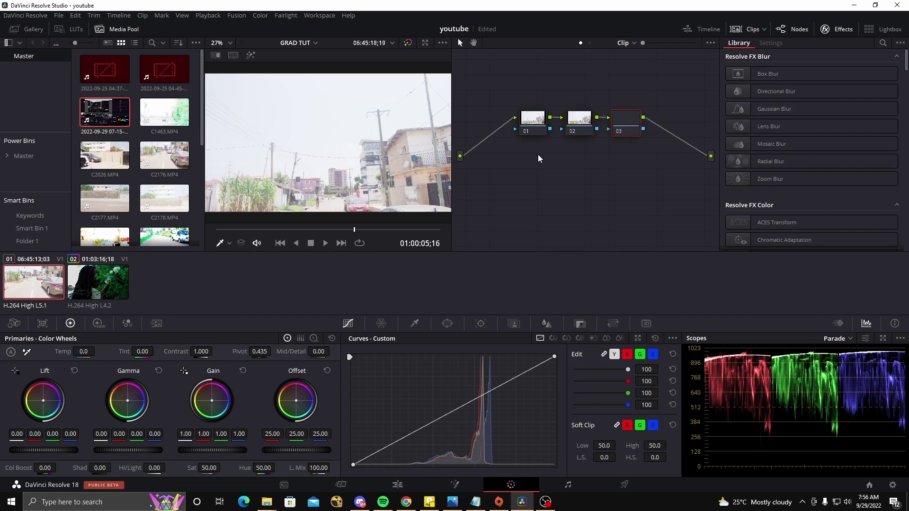
{"action": "key", "text": "alt+s"}
- Label the first node EXP
{"action": "left_click", "coordinate": [530, 128]}
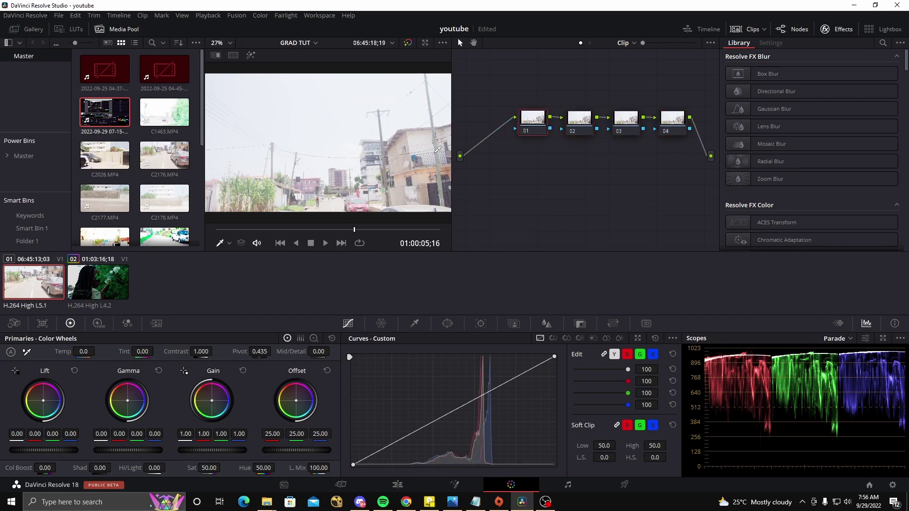
{"action": "right_click", "coordinate": [532, 120]}
{"action": "left_click", "coordinate": [569, 139]}
{"action": "type", "text": "EXP"}
- Label the second node HIGHLIGHTS
{"action": "left_click", "coordinate": [586, 120]}
{"action": "right_click", "coordinate": [587, 121]}
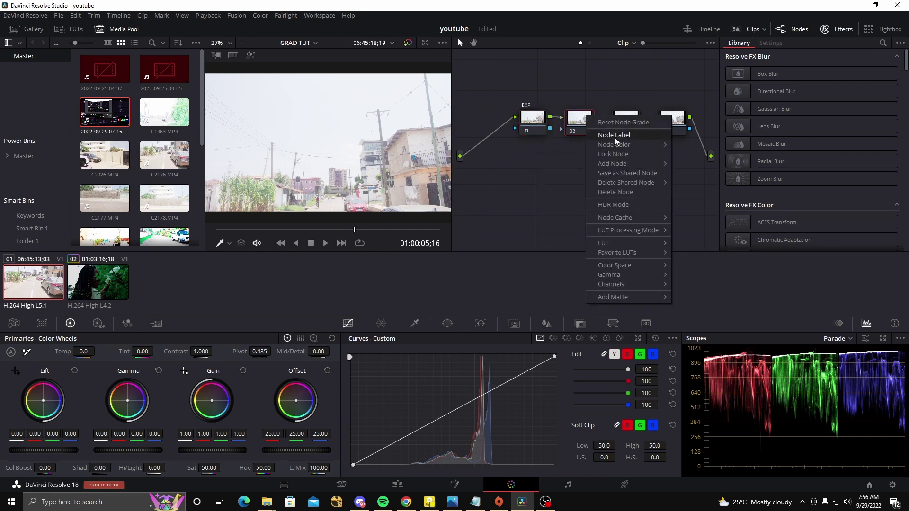
{"action": "left_click", "coordinate": [603, 171]}
{"action": "type", "text": "HIGHLIGHTS"}
- Label the third node HDR
{"action": "right_click", "coordinate": [629, 120]}
{"action": "left_click", "coordinate": [656, 139]}
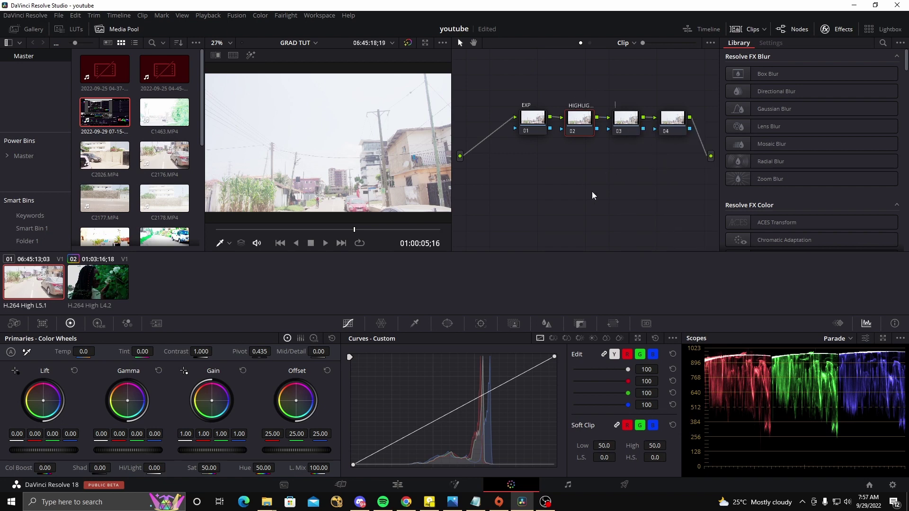
{"action": "type", "text": "HDR"}
{"action": "key", "text": "Return"}
- Try to label the fourth node Curve
{"action": "left_click", "coordinate": [673, 118]}
{"action": "right_click", "coordinate": [669, 121]}
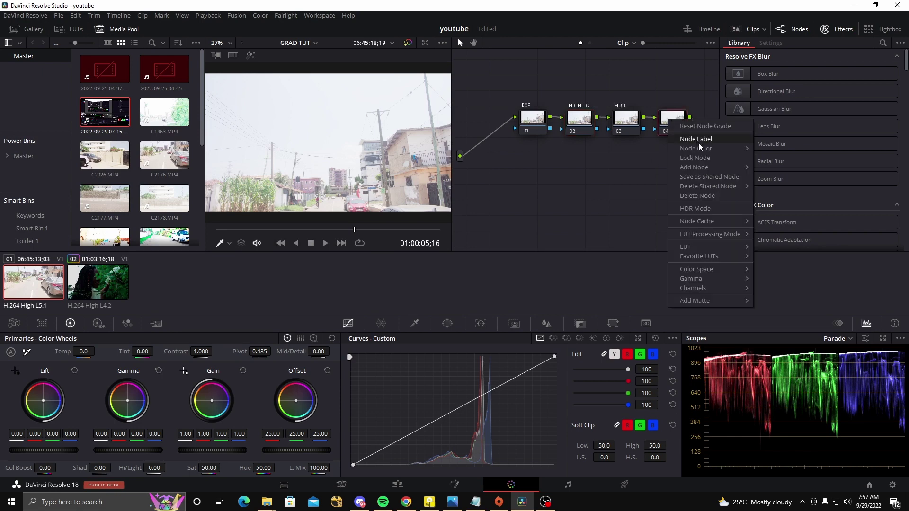
{"action": "left_click", "coordinate": [698, 142]}
{"action": "type", "text": "Curv"}
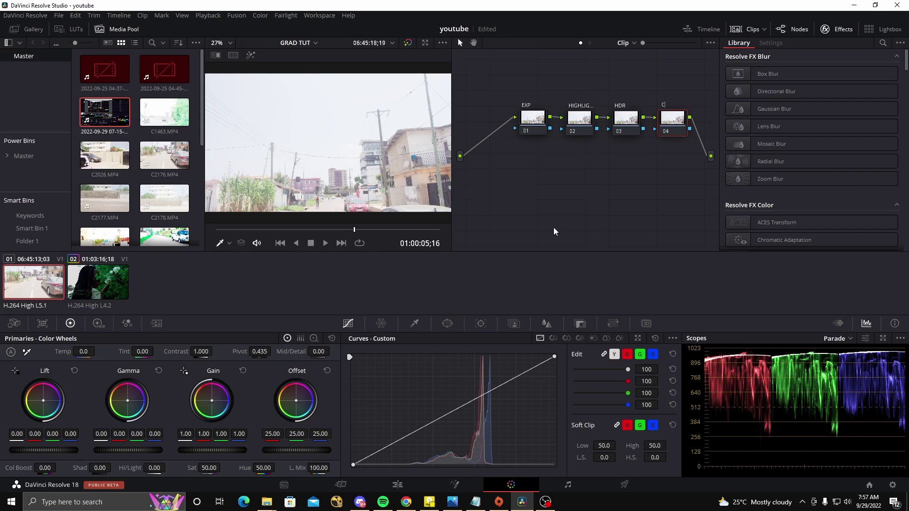
{"action": "type", "text": "e"}
{"action": "key", "text": "Return"}
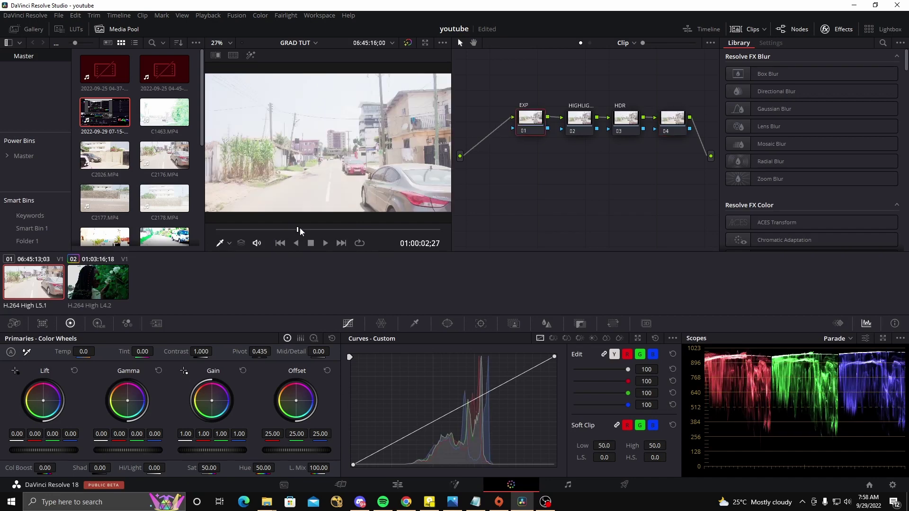
- Lower the offset on the EXP node and undo the excess reduction, leaving the offset at 24.15
{"action": "mouse_move", "coordinate": [300, 229]}
{"action": "left_mouse_down"}
{"action": "mouse_move", "coordinate": [309, 229]}
{"action": "mouse_move", "coordinate": [300, 231]}
{"action": "left_mouse_up"}
{"action": "left_click_drag", "start_coordinate": [308, 450], "coordinate": [259, 450]}
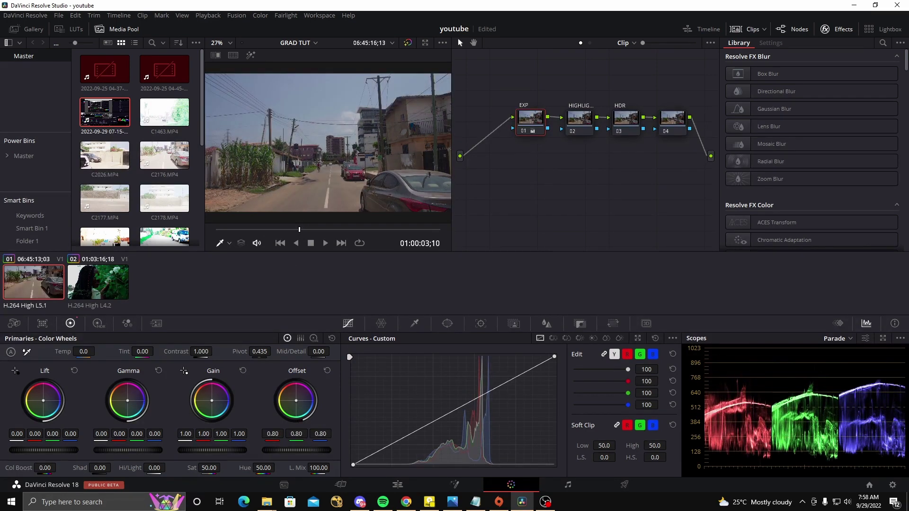
{"action": "key", "text": "ctrl+z"}
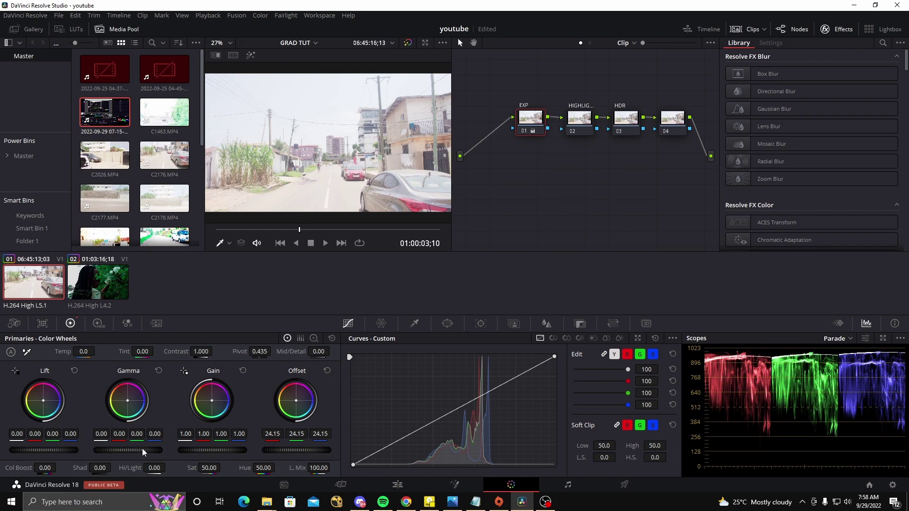
- Balance the EXP node with lift -0.04, gamma -0.14, gain 1.07 and a color temperature of -100
{"action": "mouse_move", "coordinate": [129, 450]}
{"action": "left_mouse_down"}
{"action": "mouse_move", "coordinate": [111, 451]}
{"action": "mouse_move", "coordinate": [120, 450]}
{"action": "left_mouse_up"}
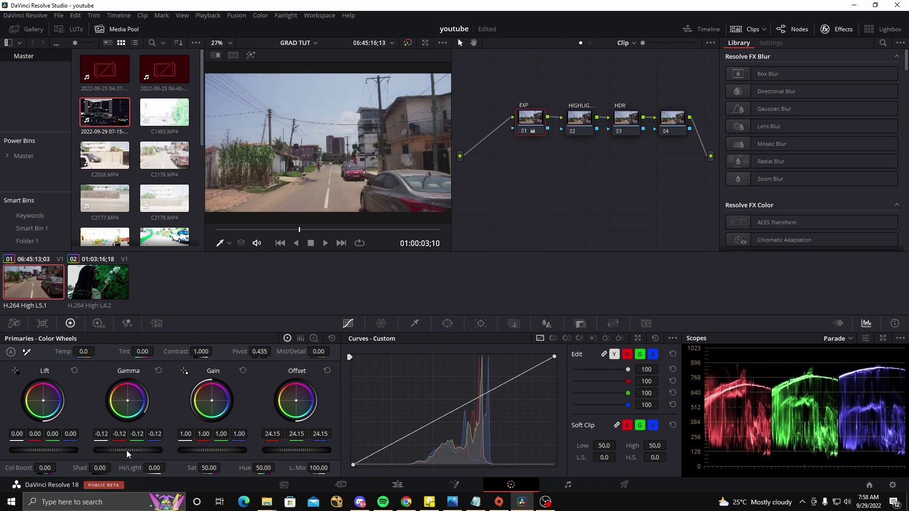
{"action": "left_click_drag", "start_coordinate": [213, 450], "coordinate": [220, 450]}
{"action": "left_click_drag", "start_coordinate": [124, 451], "coordinate": [122, 450]}
{"action": "left_click_drag", "start_coordinate": [50, 449], "coordinate": [44, 448]}
{"action": "mouse_move", "coordinate": [212, 450]}
{"action": "left_mouse_down"}
{"action": "mouse_move", "coordinate": [195, 450]}
{"action": "mouse_move", "coordinate": [218, 451]}
{"action": "left_mouse_up"}
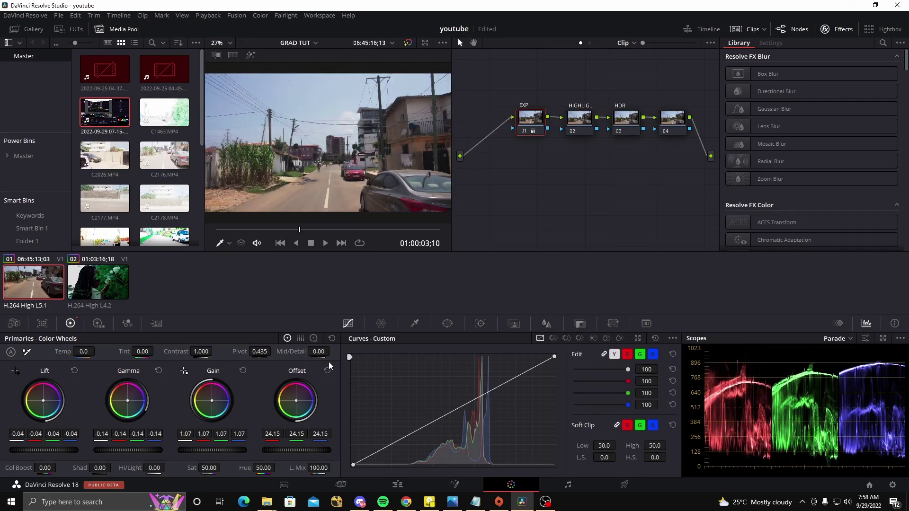
{"action": "left_click_drag", "start_coordinate": [83, 352], "coordinate": [78, 351]}
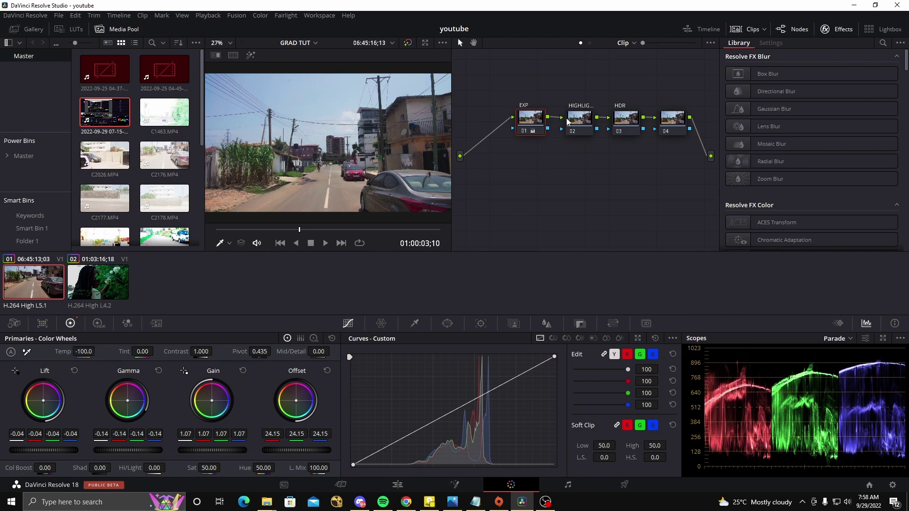
- On the HIGHLIGHTS node, set the highlights to -20, saturation to 49.40 and gamma to 0.01
{"action": "left_click", "coordinate": [579, 118]}
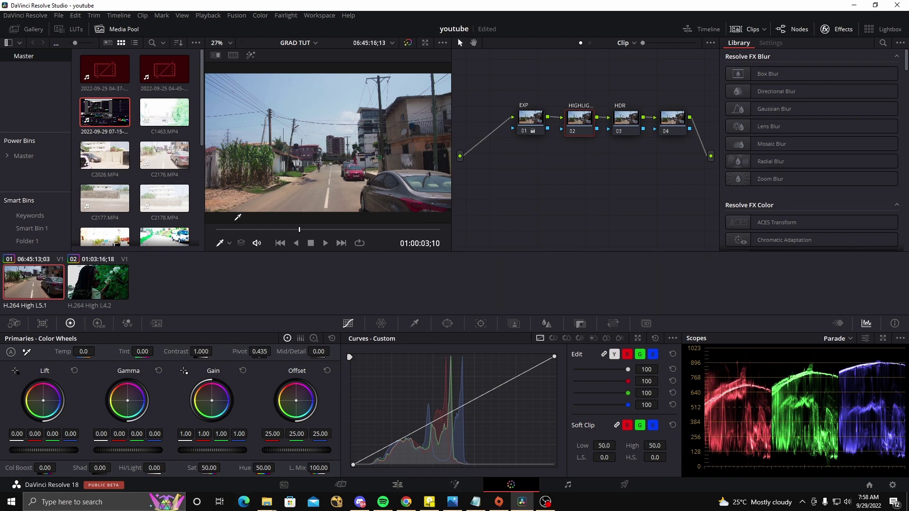
{"action": "left_click_drag", "start_coordinate": [153, 470], "coordinate": [78, 468]}
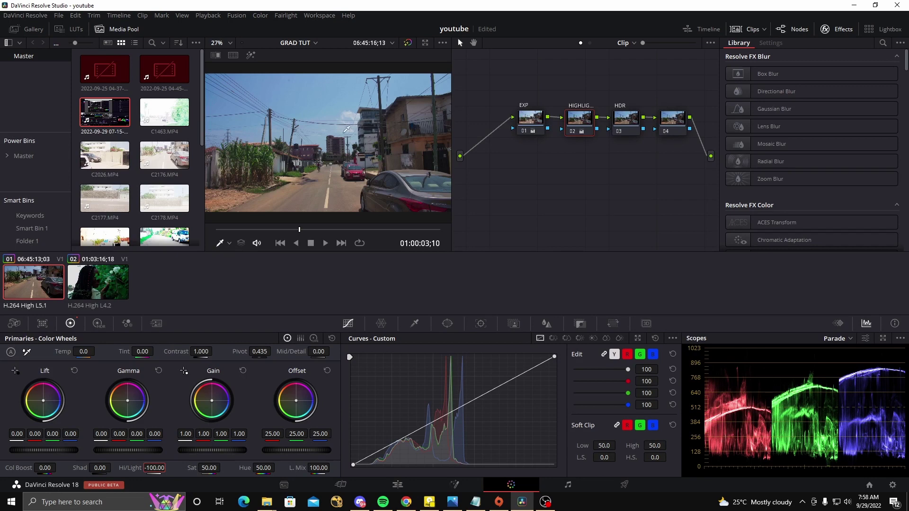
{"action": "left_click_drag", "start_coordinate": [189, 469], "coordinate": [139, 449]}
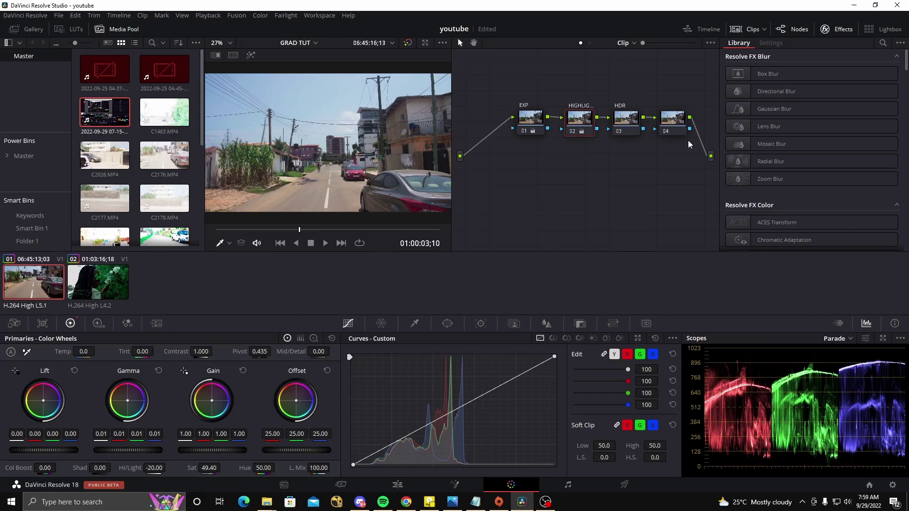
- Open the HDR color wheels on the HDR node and preview the image areas covered by the Specular, Highlight and Light zones
{"action": "left_click", "coordinate": [629, 120]}
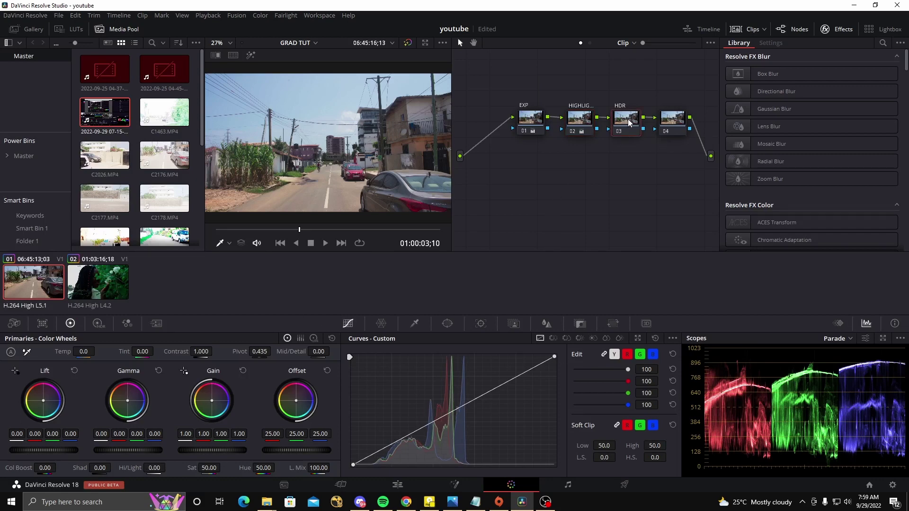
{"action": "left_click", "coordinate": [98, 323]}
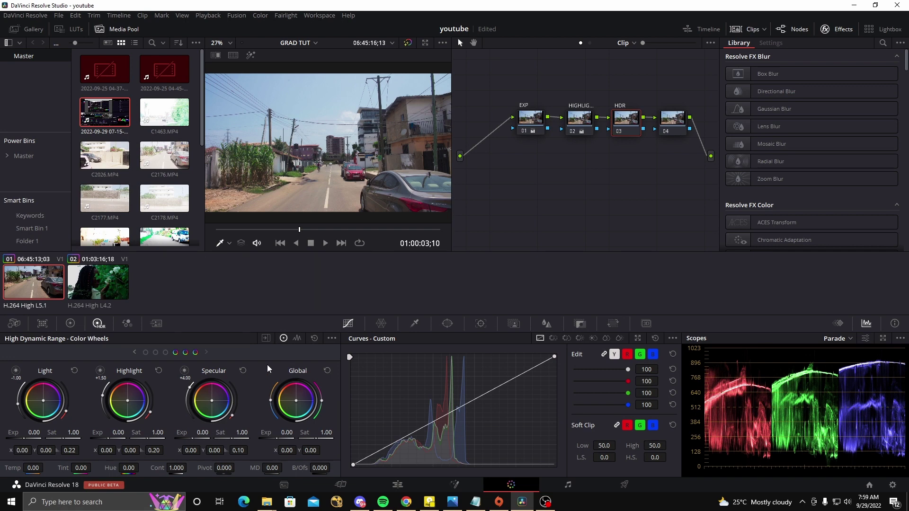
{"action": "left_click", "coordinate": [186, 372]}
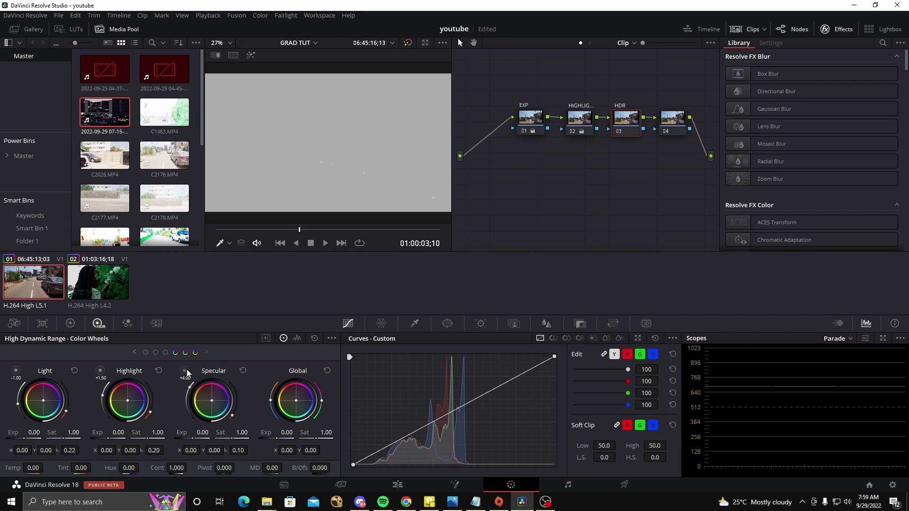
{"action": "left_click", "coordinate": [187, 372]}
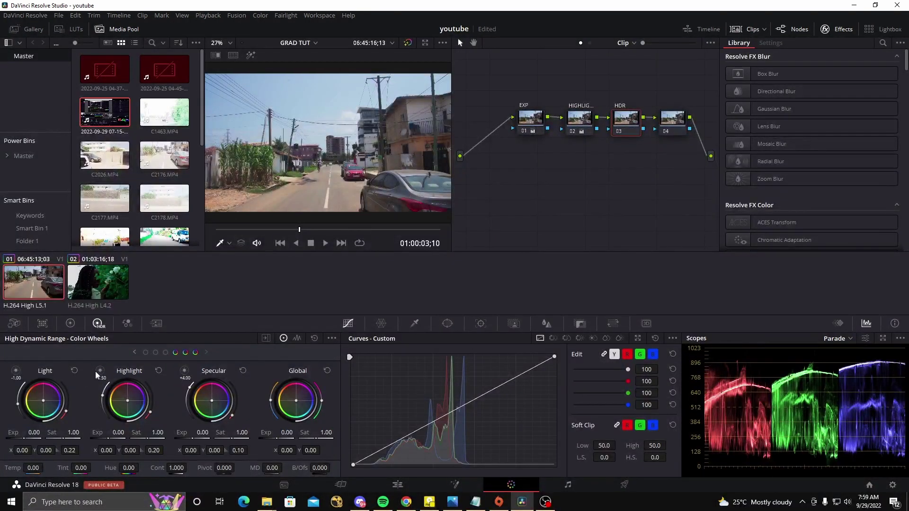
{"action": "left_click", "coordinate": [100, 372]}
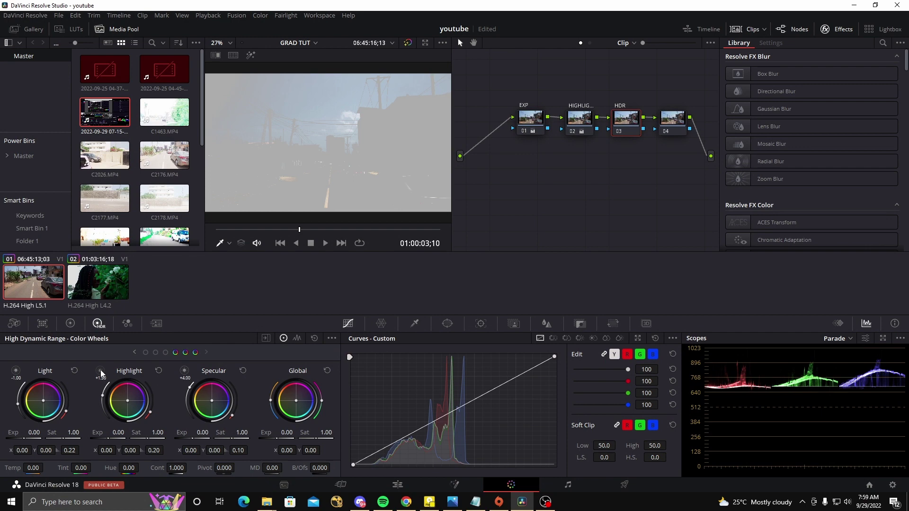
{"action": "left_click", "coordinate": [100, 372]}
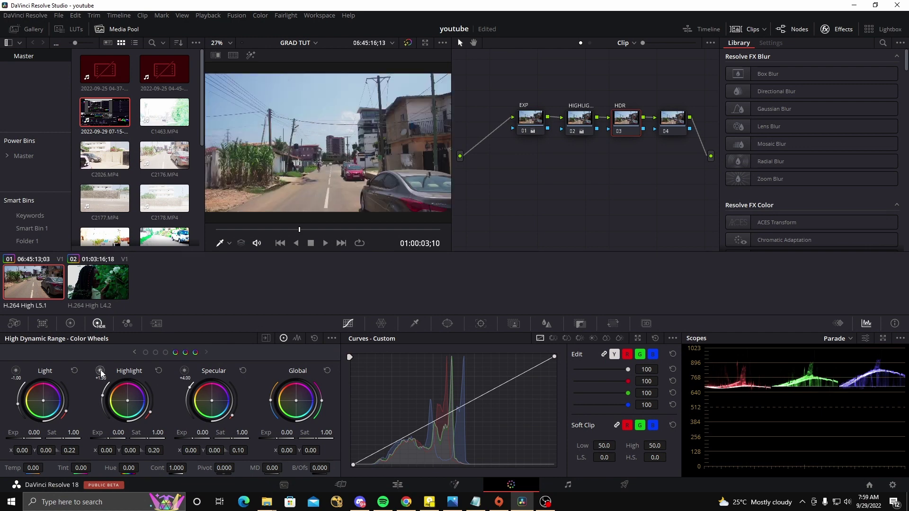
{"action": "left_click", "coordinate": [17, 373]}
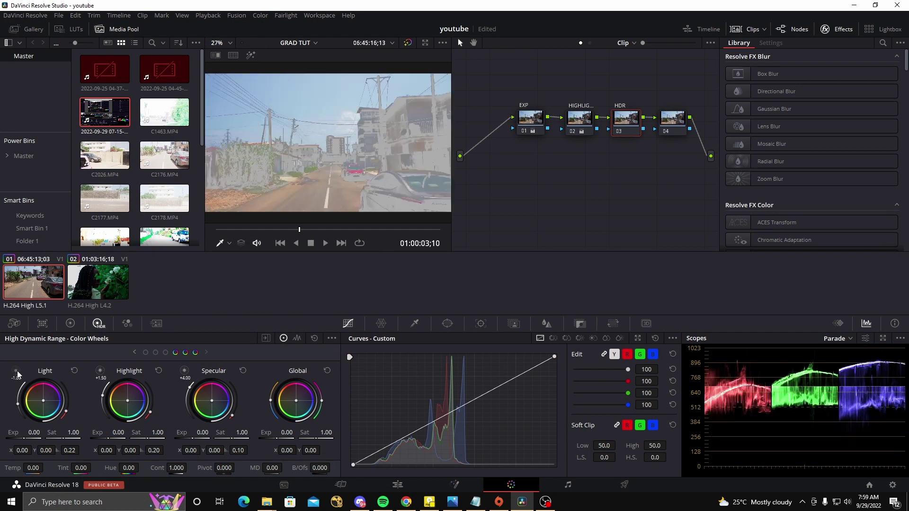
{"action": "left_click", "coordinate": [17, 372]}
- Preview the image areas covered by the Shadow, Dark and Black zones on the HDR node
{"action": "left_click", "coordinate": [164, 351]}
{"action": "left_click", "coordinate": [17, 371]}
{"action": "left_click", "coordinate": [17, 370]}
{"action": "left_click", "coordinate": [156, 352]}
{"action": "left_click", "coordinate": [16, 371]}
{"action": "left_click", "coordinate": [16, 371]}
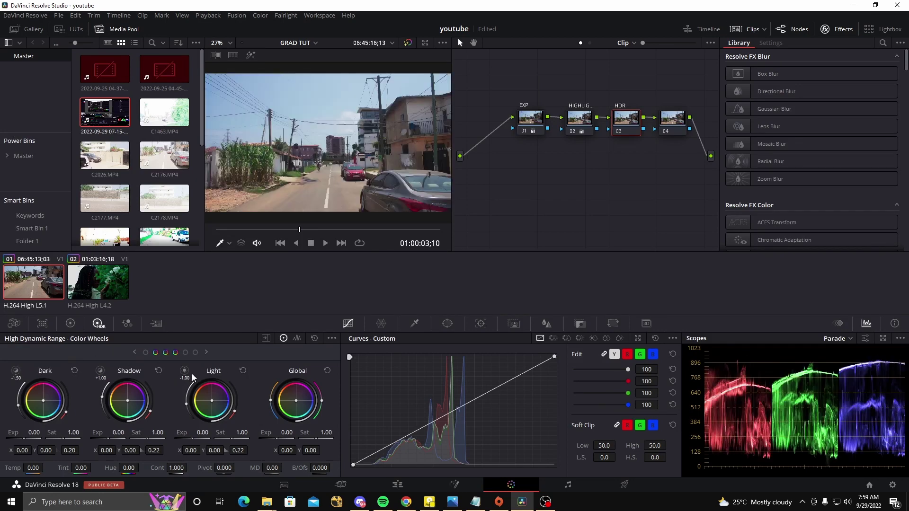
{"action": "left_click", "coordinate": [146, 352]}
{"action": "left_click", "coordinate": [16, 370]}
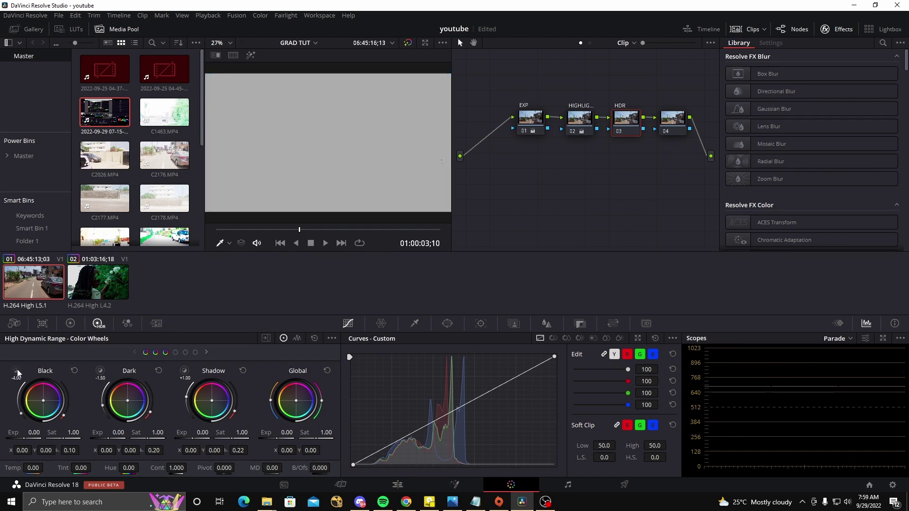
{"action": "left_click", "coordinate": [17, 372]}
{"action": "left_click", "coordinate": [16, 372]}
{"action": "left_click", "coordinate": [17, 371]}
- Set the HDR node's Specular exposure to -0.33 and its Highlight exposure to 1.60, checking each zone's coverage
{"action": "left_click", "coordinate": [185, 352]}
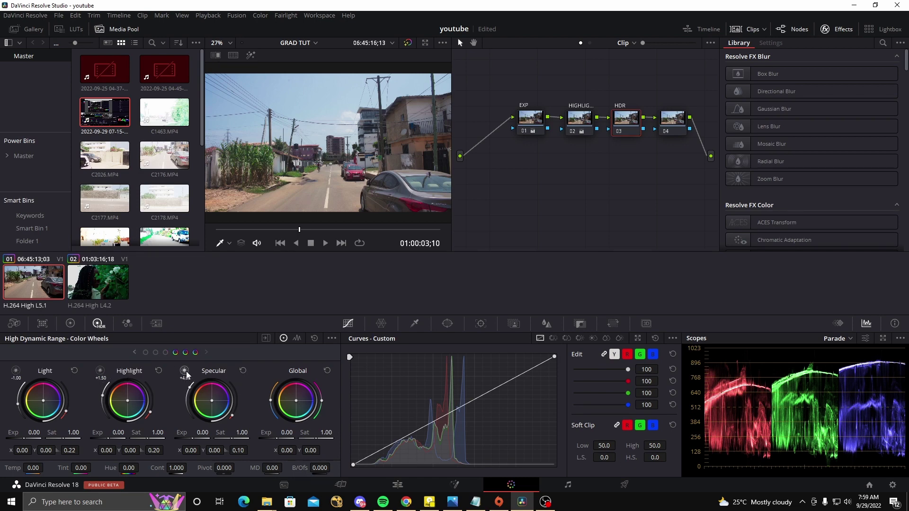
{"action": "left_click", "coordinate": [184, 371]}
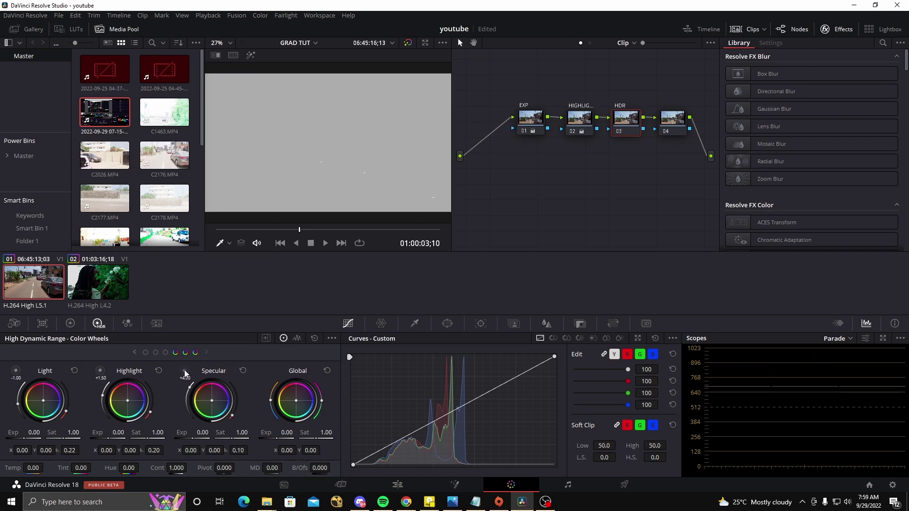
{"action": "left_click", "coordinate": [185, 371]}
{"action": "left_click_drag", "start_coordinate": [203, 433], "coordinate": [197, 432]}
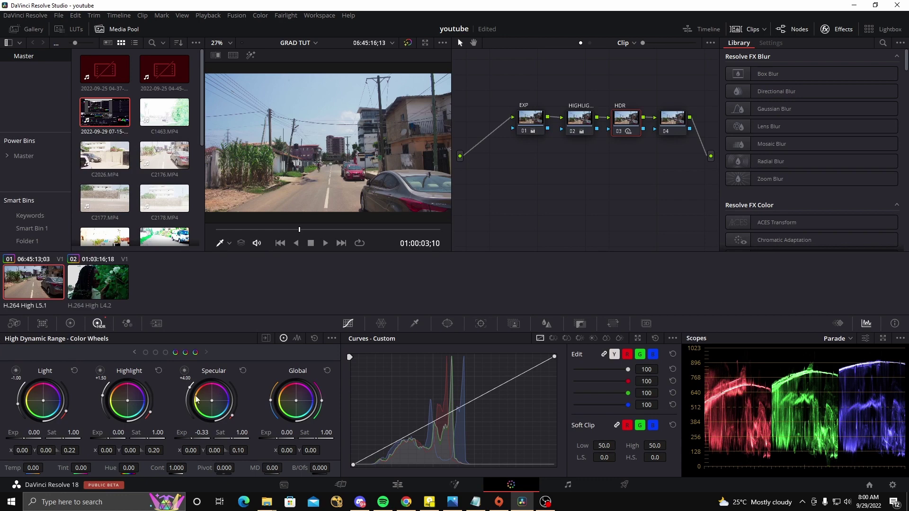
{"action": "left_click", "coordinate": [99, 372]}
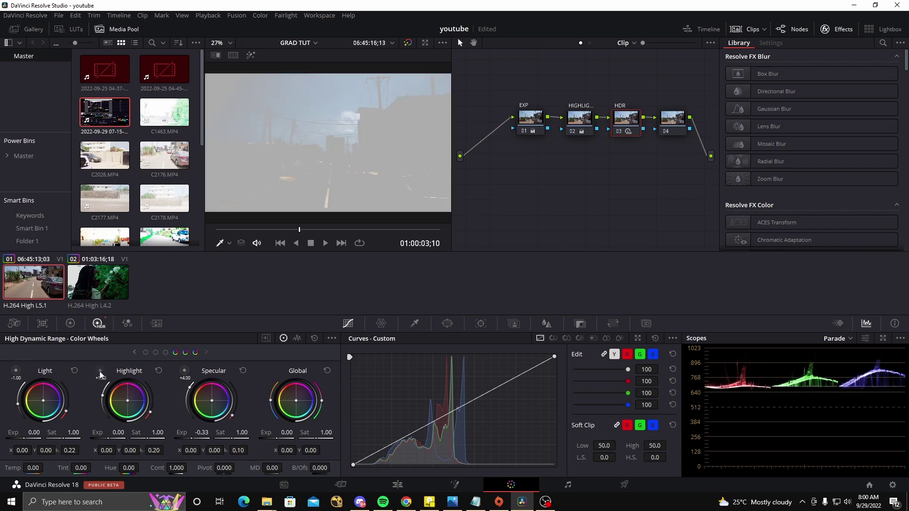
{"action": "left_click", "coordinate": [100, 373]}
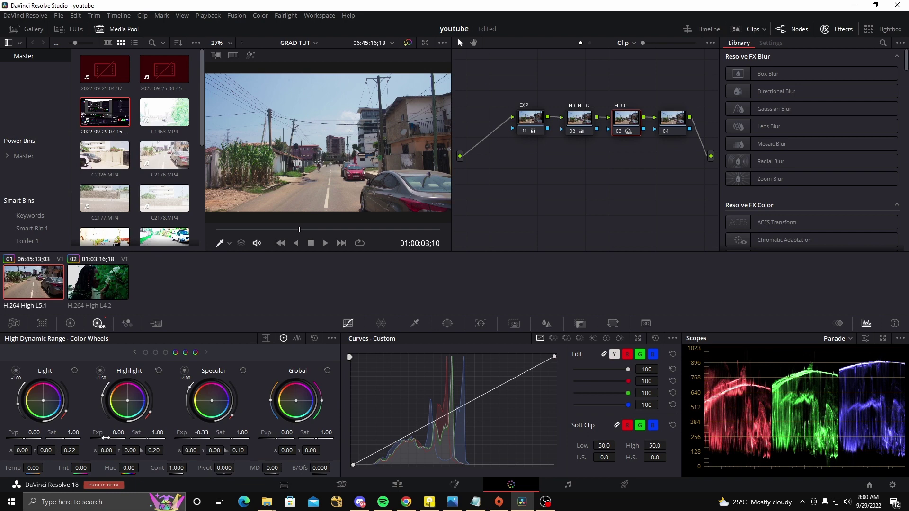
{"action": "left_click_drag", "start_coordinate": [118, 433], "coordinate": [58, 433]}
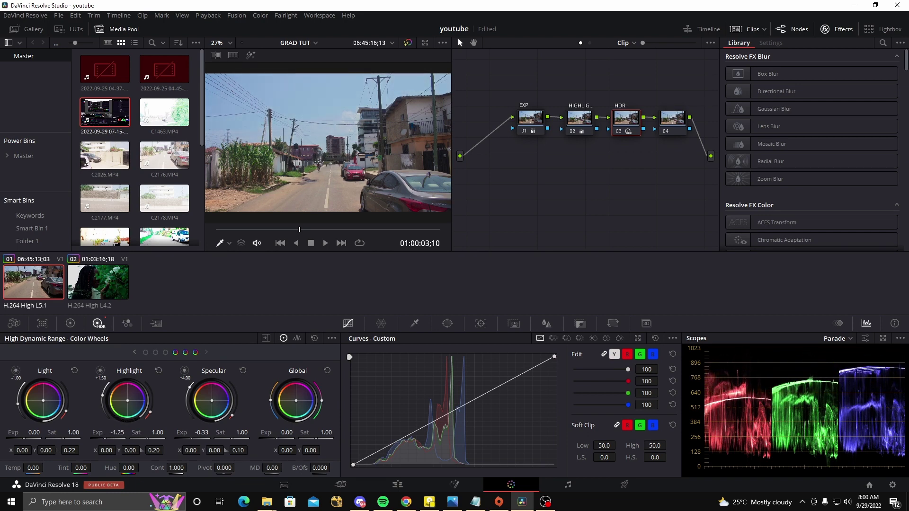
{"action": "left_click_drag", "start_coordinate": [60, 433], "coordinate": [161, 433]}
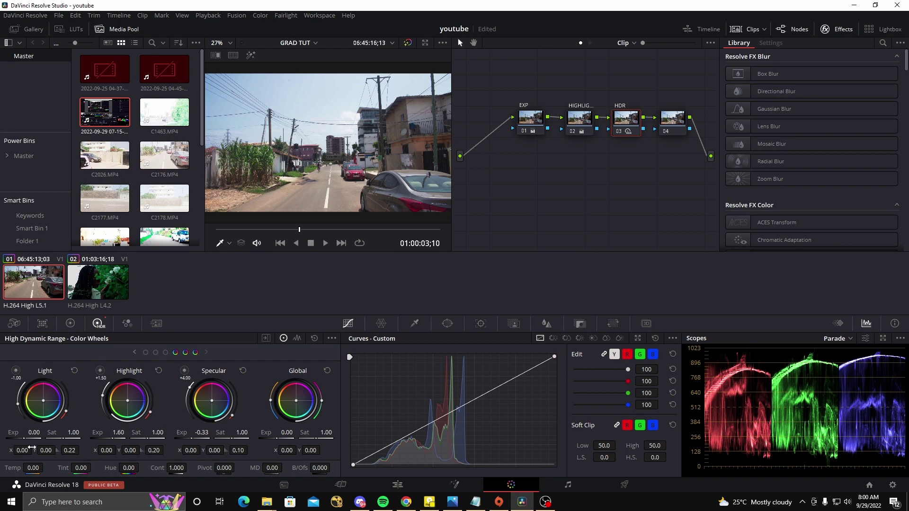
- Darken the HDR node's lower zones, setting exposure to -1.01 for Light, -0.76 for Shadow and -0.42 for Dark
{"action": "left_click_drag", "start_coordinate": [27, 437], "coordinate": [13, 438]}
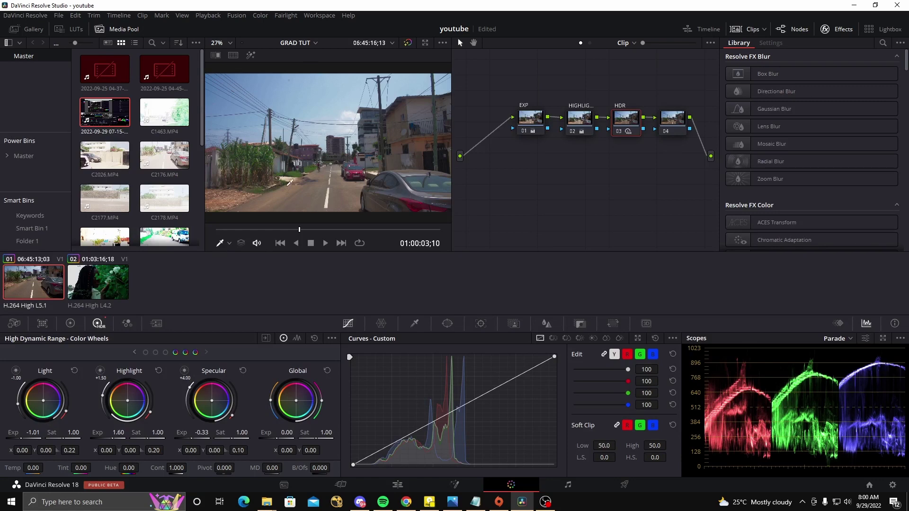
{"action": "left_click", "coordinate": [167, 353]}
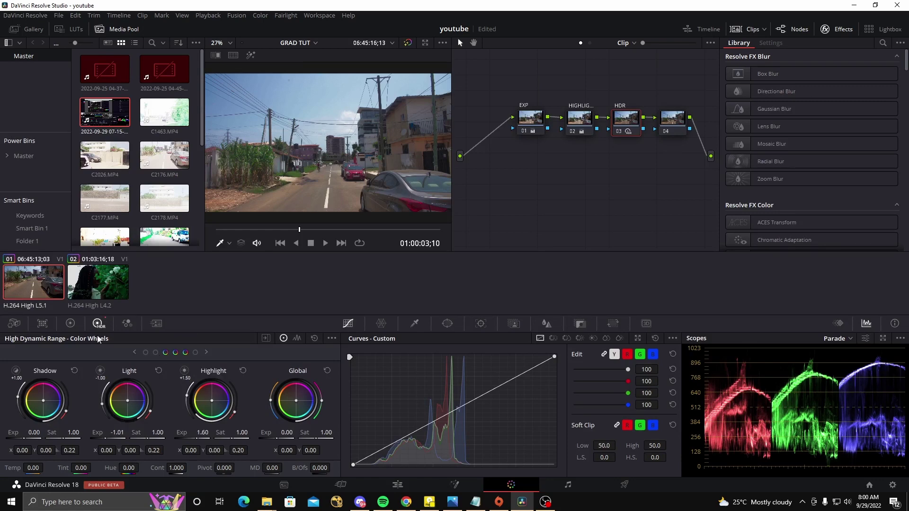
{"action": "mouse_move", "coordinate": [23, 440]}
{"action": "left_mouse_down"}
{"action": "mouse_move", "coordinate": [4, 440]}
{"action": "mouse_move", "coordinate": [17, 440]}
{"action": "left_mouse_up"}
{"action": "left_click", "coordinate": [155, 353]}
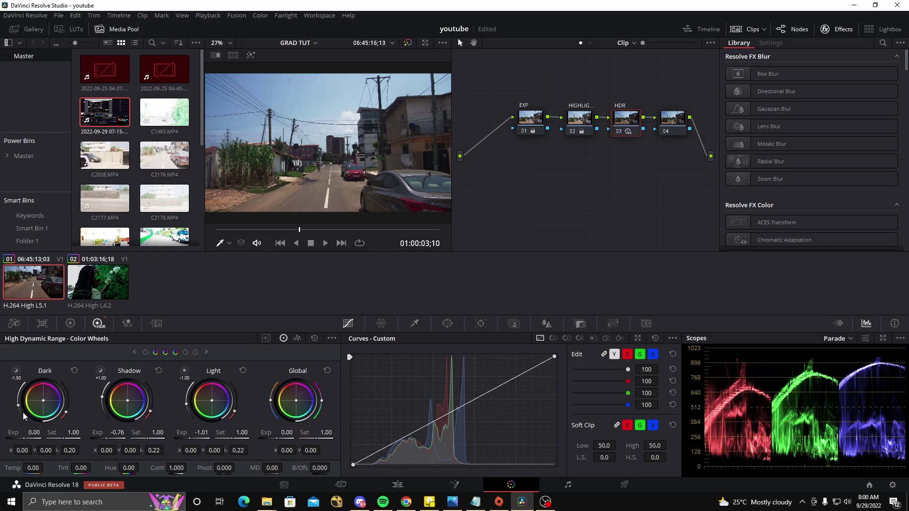
{"action": "left_click", "coordinate": [16, 371]}
{"action": "left_click", "coordinate": [17, 371]}
{"action": "left_click_drag", "start_coordinate": [25, 440], "coordinate": [15, 440]}
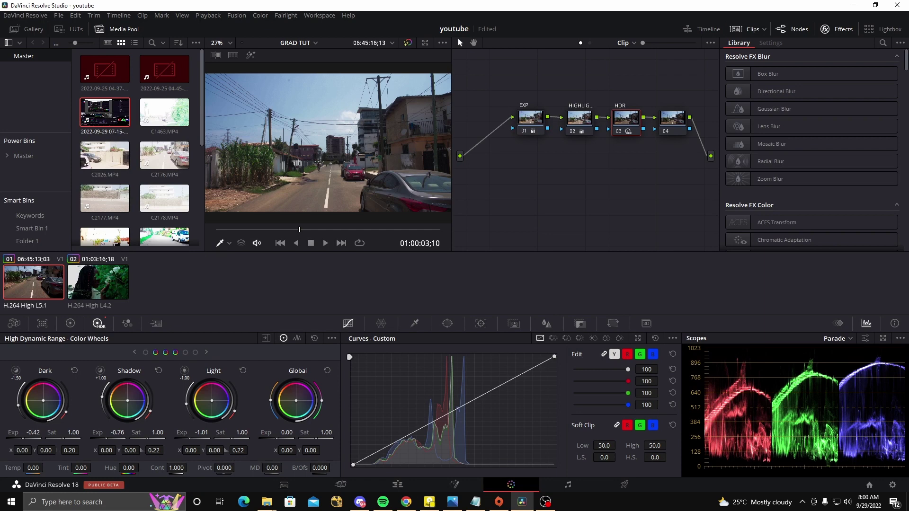
- Rebalance the HDR node with exposures of -0.54 Shadow, -1.07 Light, 1.11 Highlight and 0.28 Global, and contrast 1.042
{"action": "left_click", "coordinate": [187, 351]}
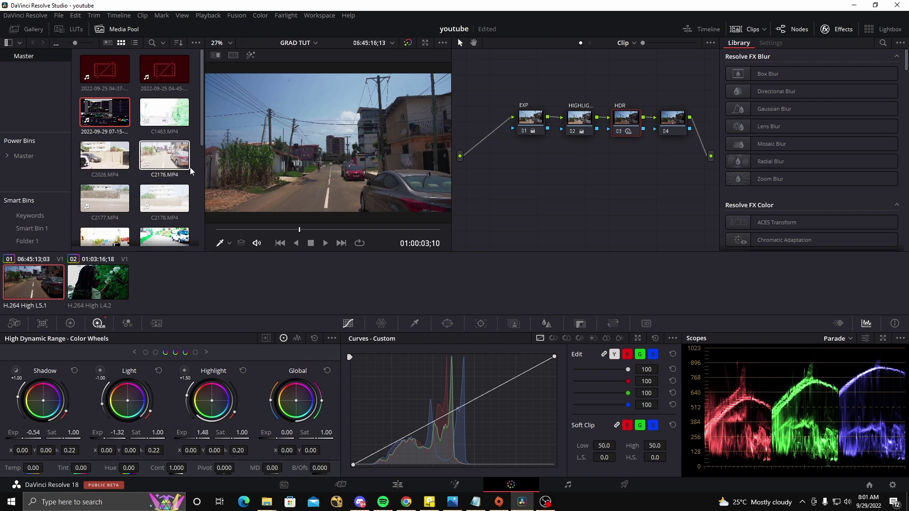
{"action": "mouse_move", "coordinate": [286, 437]}
{"action": "left_mouse_down"}
{"action": "mouse_move", "coordinate": [309, 436]}
{"action": "mouse_move", "coordinate": [297, 437]}
{"action": "left_mouse_up"}
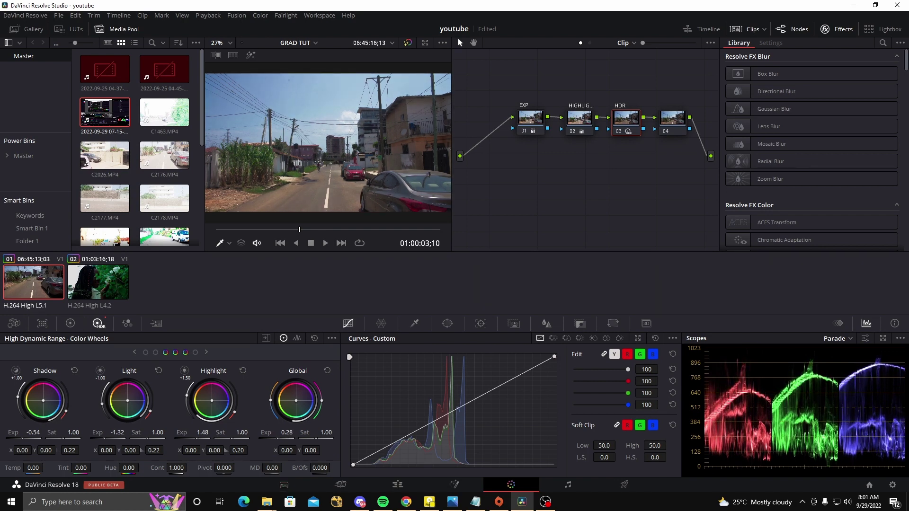
{"action": "mouse_move", "coordinate": [192, 435]}
{"action": "left_mouse_down"}
{"action": "mouse_move", "coordinate": [200, 436]}
{"action": "mouse_move", "coordinate": [164, 435]}
{"action": "mouse_move", "coordinate": [196, 432]}
{"action": "left_mouse_up"}
{"action": "mouse_move", "coordinate": [110, 435]}
{"action": "left_mouse_down"}
{"action": "mouse_move", "coordinate": [128, 435]}
{"action": "mouse_move", "coordinate": [105, 433]}
{"action": "left_mouse_up"}
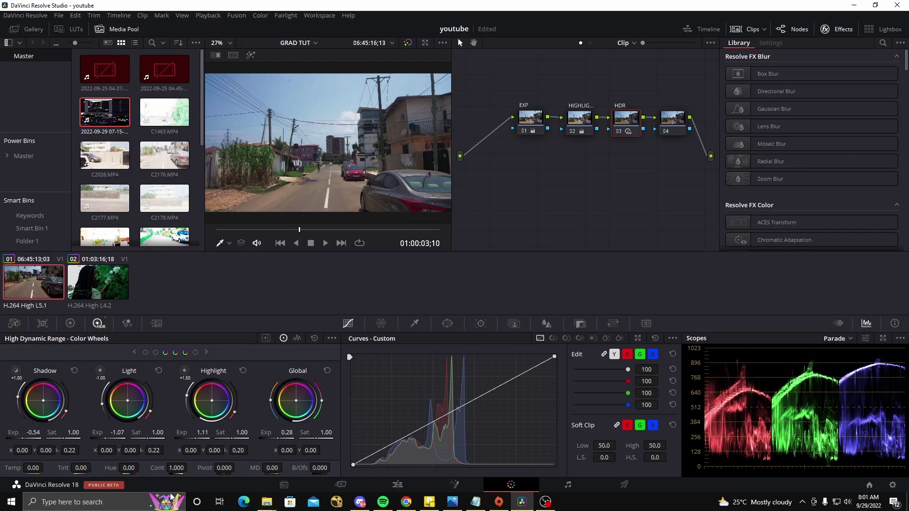
{"action": "left_click_drag", "start_coordinate": [172, 469], "coordinate": [182, 469]}
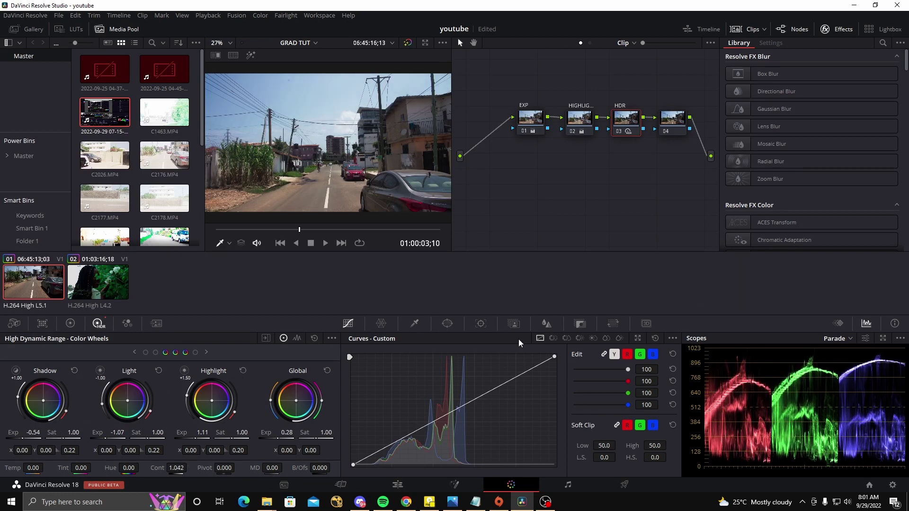
- Set the highlights on the HIGHLIGHTS node to -57.50 and fine-tune the Highlight and Light exposures on the HDR node
{"action": "left_click", "coordinate": [530, 120]}
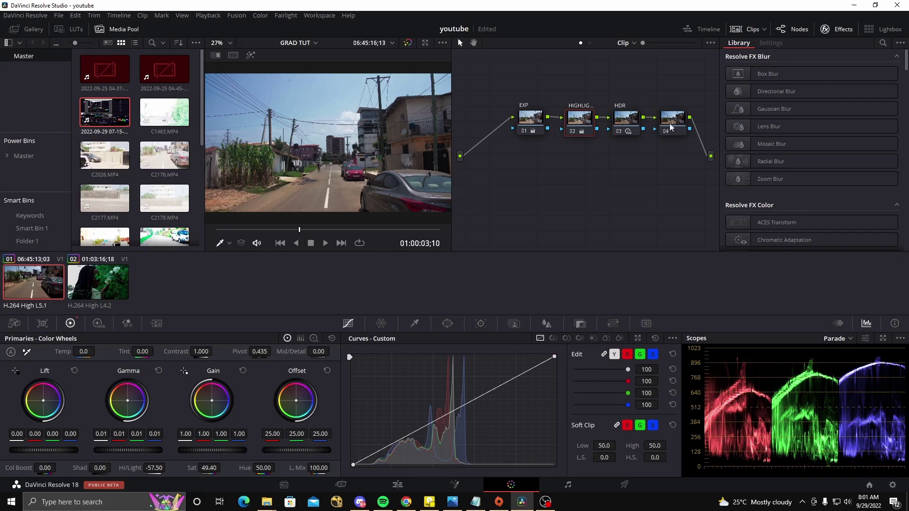
{"action": "key", "text": "shift+apostrophe"}
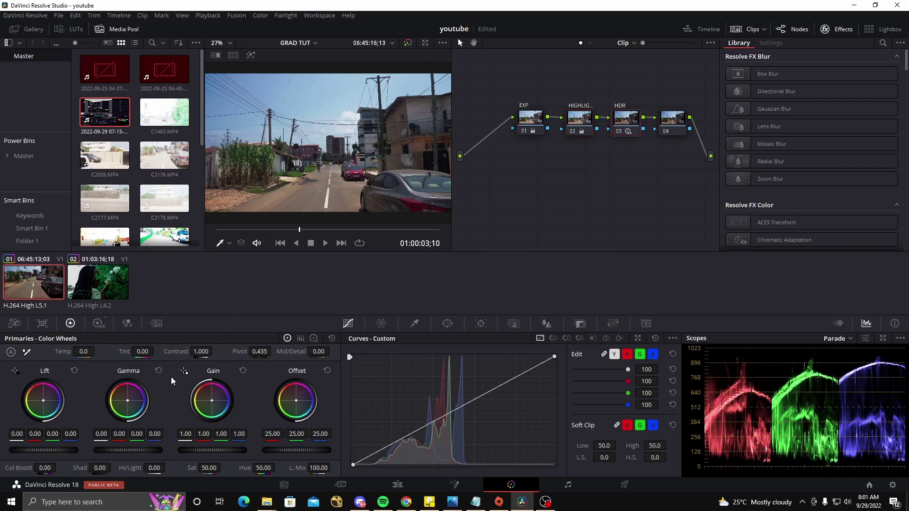
{"action": "left_click", "coordinate": [98, 323]}
{"action": "left_click_drag", "start_coordinate": [193, 438], "coordinate": [191, 438]}
{"action": "left_click_drag", "start_coordinate": [111, 437], "coordinate": [112, 437]}
- Label the fourth node "curve"
{"action": "left_click", "coordinate": [665, 122]}
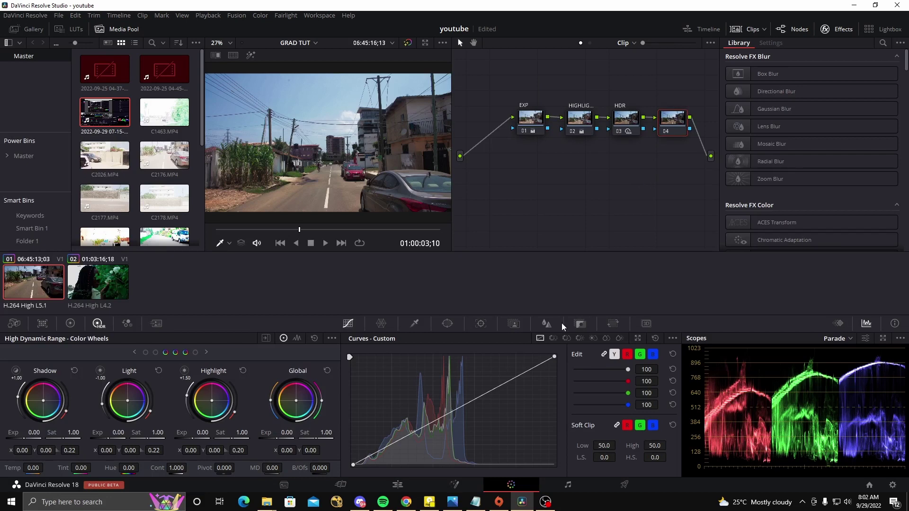
{"action": "right_click", "coordinate": [668, 125]}
{"action": "left_click", "coordinate": [692, 147]}
- Unlink the custom curve's Y, R, G and B channels and link them again
{"action": "left_click", "coordinate": [604, 356]}
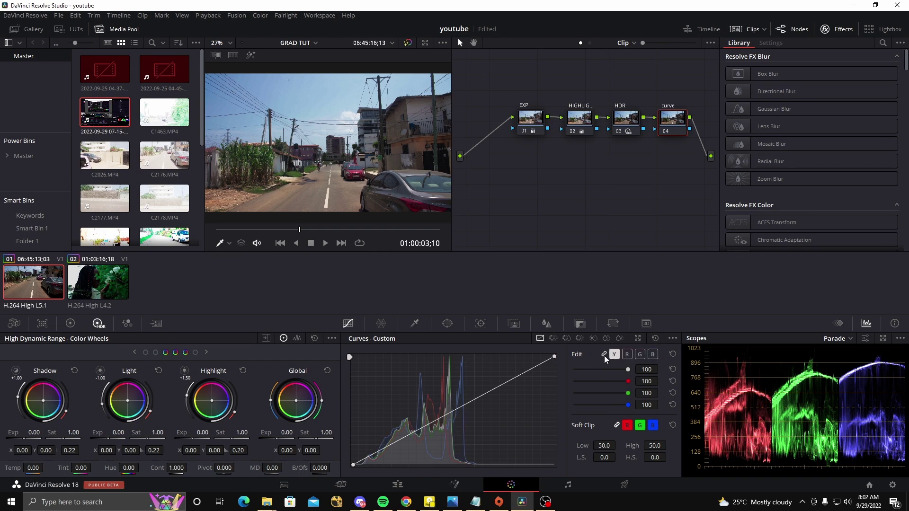
{"action": "left_click", "coordinate": [604, 356]}
{"action": "left_click", "coordinate": [604, 355]}
{"action": "left_click", "coordinate": [604, 355]}
{"action": "left_click", "coordinate": [604, 355]}
{"action": "left_click", "coordinate": [604, 355]}
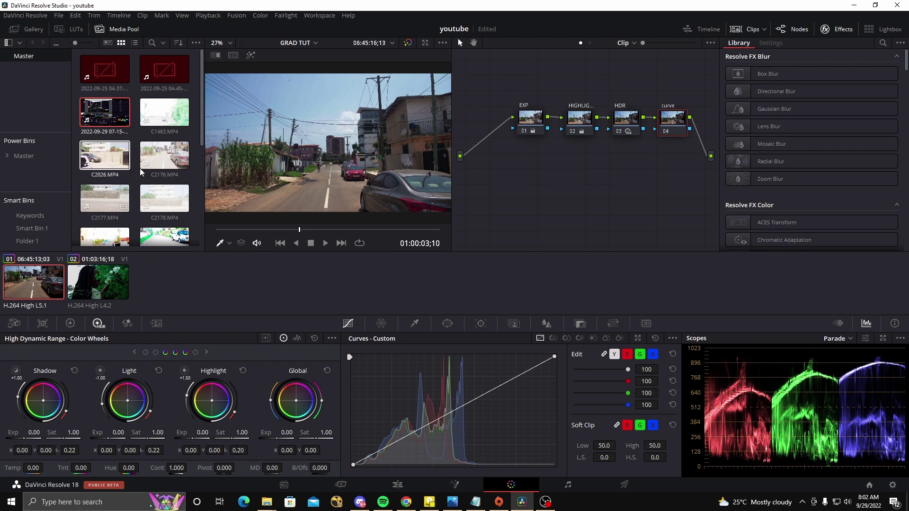
- Turn on editable splines for the custom curve of the curve node
{"action": "left_click", "coordinate": [673, 339]}
{"action": "left_click", "coordinate": [697, 401]}
{"action": "left_click", "coordinate": [672, 338]}
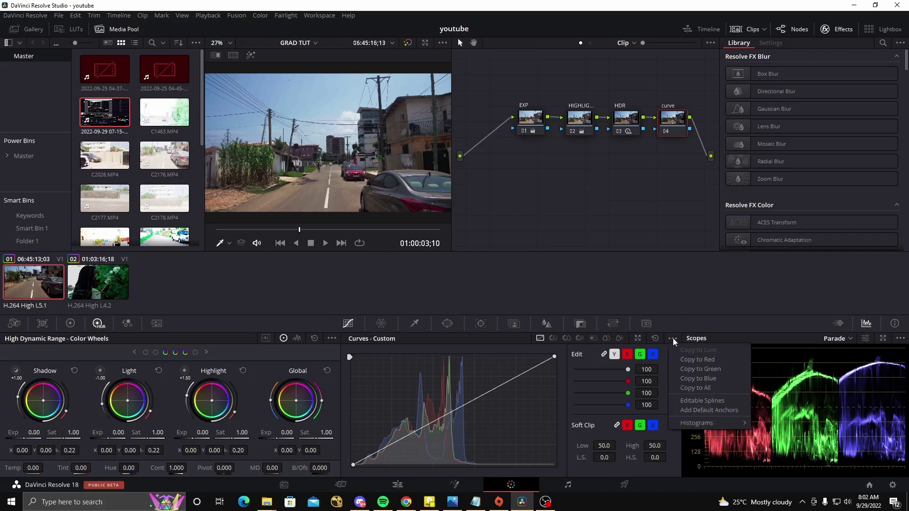
{"action": "left_click", "coordinate": [692, 401]}
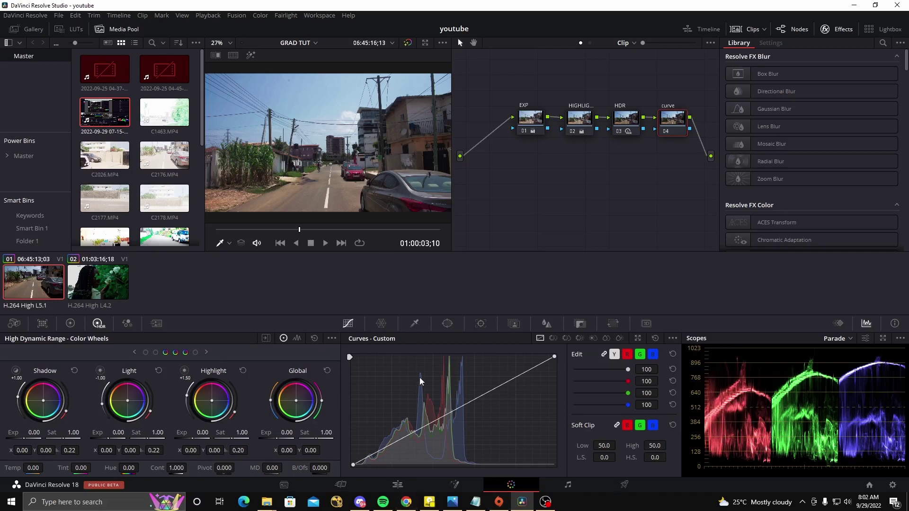
- Bend the upper part of the linked curve upward with its spline handle and lower the white point
{"action": "left_click", "coordinate": [487, 393]}
{"action": "mouse_move", "coordinate": [488, 393]}
{"action": "left_mouse_down"}
{"action": "mouse_move", "coordinate": [463, 358]}
{"action": "mouse_move", "coordinate": [530, 441]}
{"action": "mouse_move", "coordinate": [426, 388]}
{"action": "mouse_move", "coordinate": [423, 398]}
{"action": "mouse_move", "coordinate": [556, 450]}
{"action": "mouse_move", "coordinate": [464, 363]}
{"action": "mouse_move", "coordinate": [506, 365]}
{"action": "mouse_move", "coordinate": [573, 442]}
{"action": "mouse_move", "coordinate": [471, 370]}
{"action": "mouse_move", "coordinate": [445, 416]}
{"action": "mouse_move", "coordinate": [547, 419]}
{"action": "mouse_move", "coordinate": [455, 379]}
{"action": "mouse_move", "coordinate": [456, 406]}
{"action": "mouse_move", "coordinate": [515, 416]}
{"action": "mouse_move", "coordinate": [473, 374]}
{"action": "mouse_move", "coordinate": [477, 382]}
{"action": "left_mouse_up"}
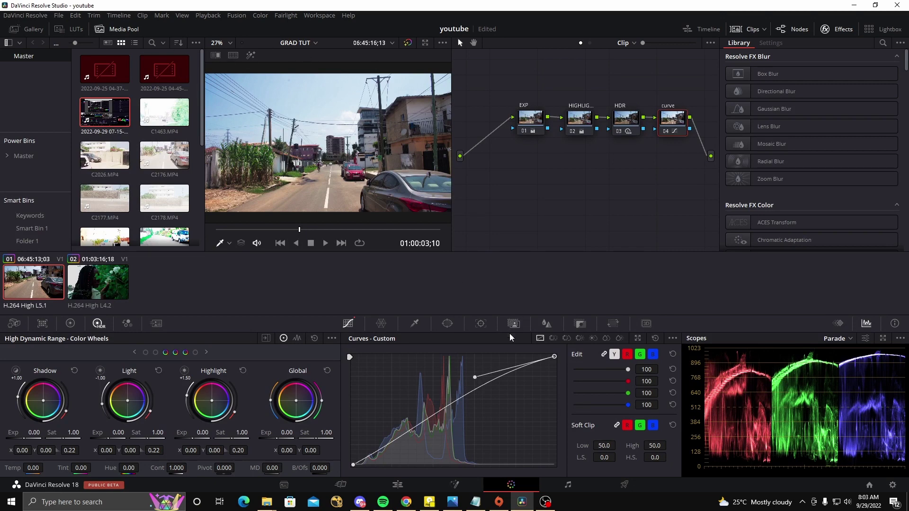
{"action": "left_click_drag", "start_coordinate": [555, 358], "coordinate": [582, 371]}
{"action": "left_click_drag", "start_coordinate": [473, 391], "coordinate": [434, 396]}
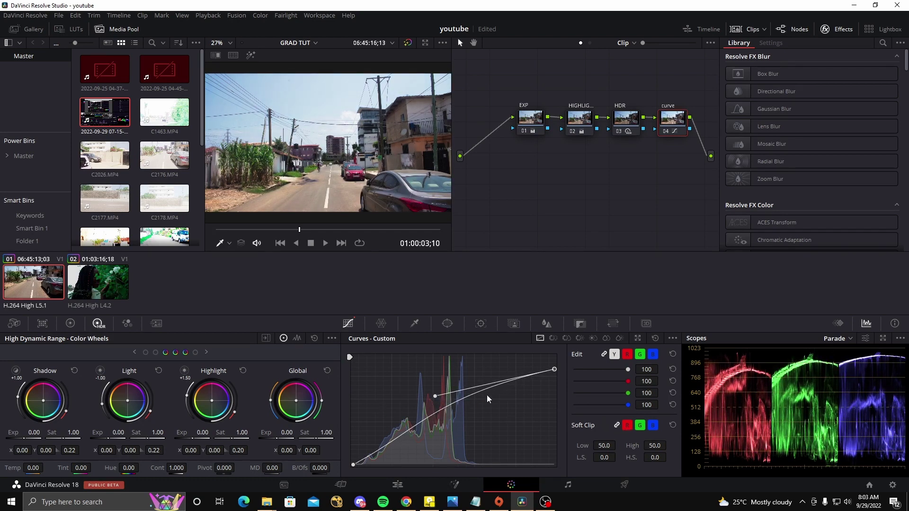
- Add a midtone point to the curve, pull it down to darken the image, and lower the white point slightly further
{"action": "left_click", "coordinate": [454, 403]}
{"action": "left_click_drag", "start_coordinate": [454, 402], "coordinate": [439, 428]}
{"action": "left_click_drag", "start_coordinate": [555, 369], "coordinate": [576, 374]}
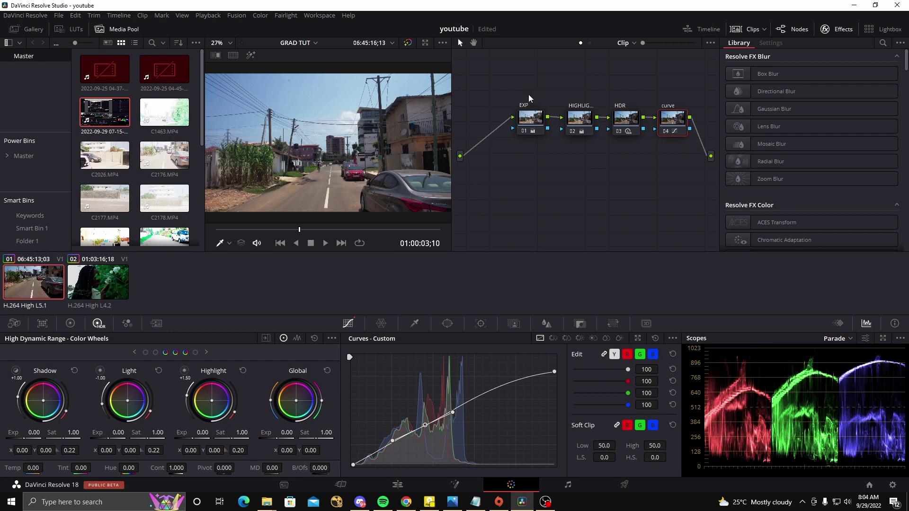
- Disable all four nodes together to compare the grade with the ungraded image
{"action": "left_click_drag", "start_coordinate": [487, 87], "coordinate": [724, 220]}
{"action": "key", "text": "ctrl+d"}
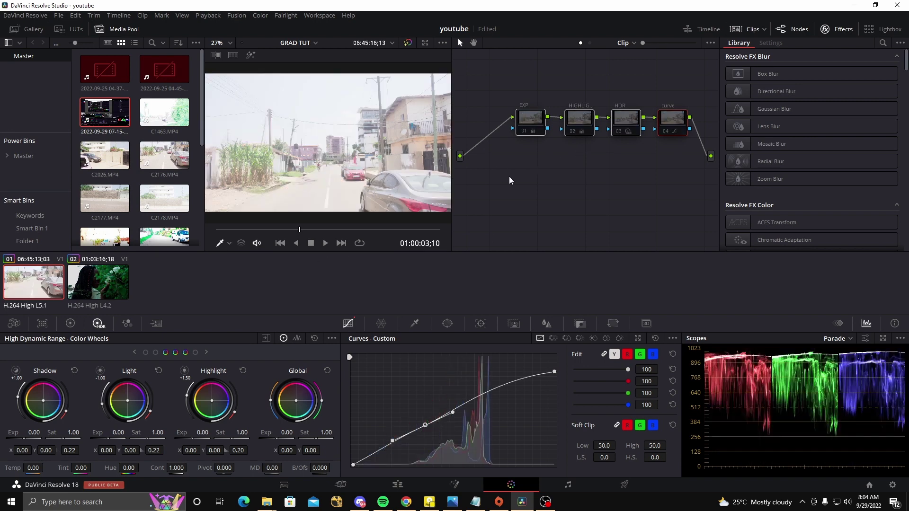
- Re-enable all four nodes and disable the highlights, HDR and curve nodes together so only the EXP node stays active
{"action": "key", "text": "ctrl+d"}
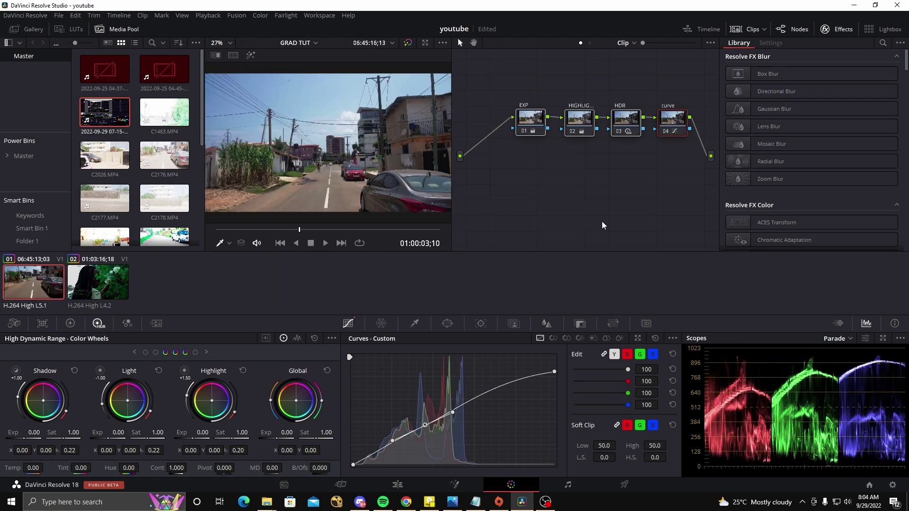
{"action": "left_click_drag", "start_coordinate": [572, 79], "coordinate": [736, 218]}
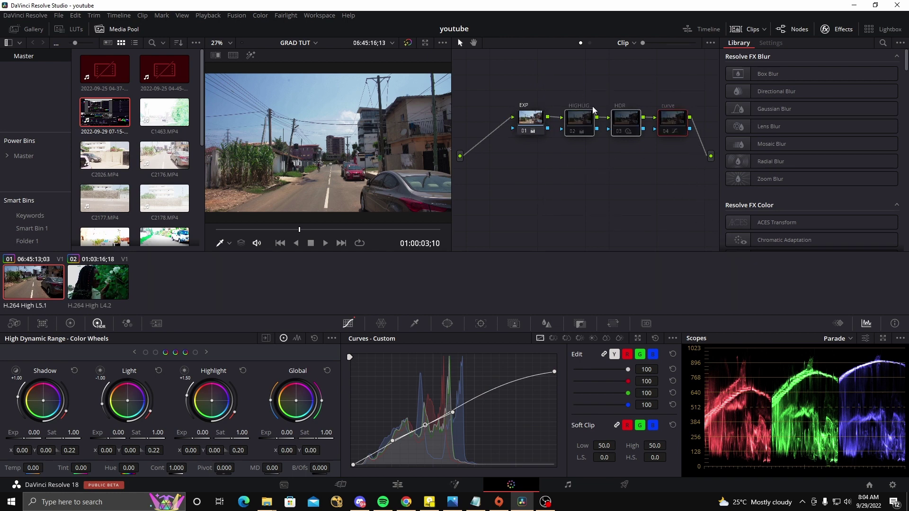
{"action": "key", "text": "ctrl+d"}
- Switch the EXP node off and back on to compare the image with and without the exposure correction
{"action": "left_click", "coordinate": [527, 121]}
{"action": "key", "text": "ctrl+d"}
{"action": "key", "text": "ctrl+d"}
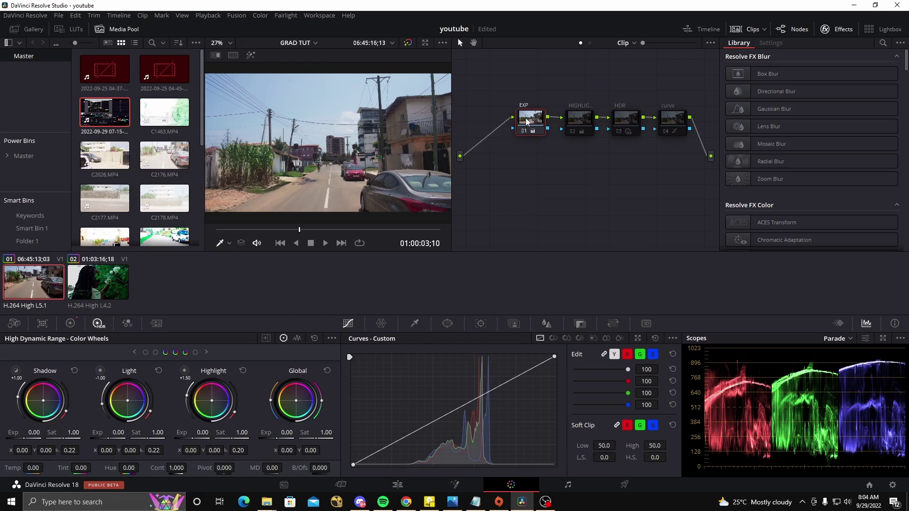
- Re-enable the highlights node and the HDR node one after the other to review what each adds to the grade
{"action": "left_click", "coordinate": [583, 112]}
{"action": "key", "text": "ctrl+d"}
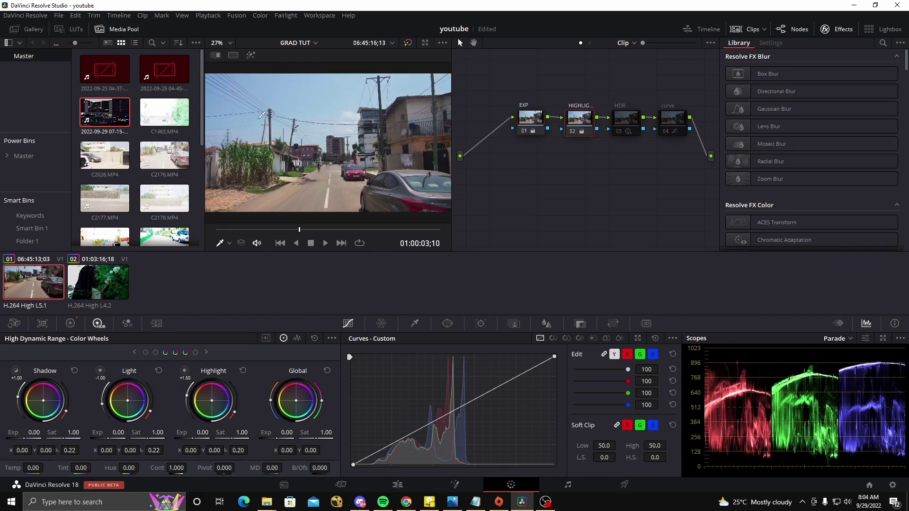
{"action": "left_click", "coordinate": [627, 126]}
{"action": "key", "text": "ctrl+d"}
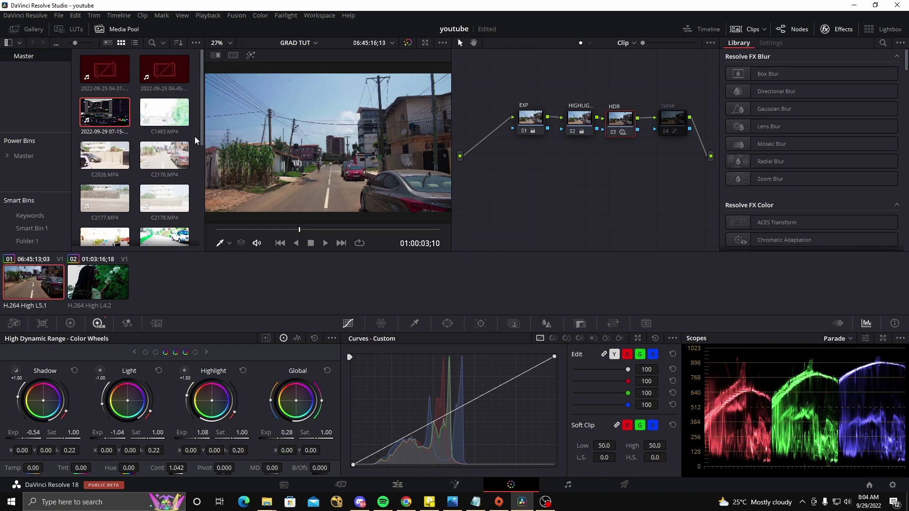
- Toggle the curve node on and off to compare the image with and without the custom curve
{"action": "left_click", "coordinate": [659, 124]}
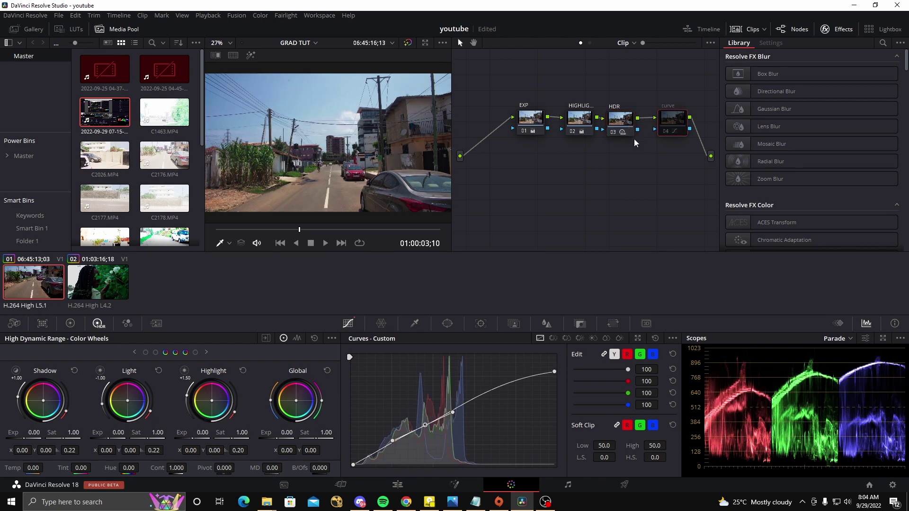
{"action": "key", "text": "ctrl+d"}
{"action": "key", "text": "ctrl+d"}
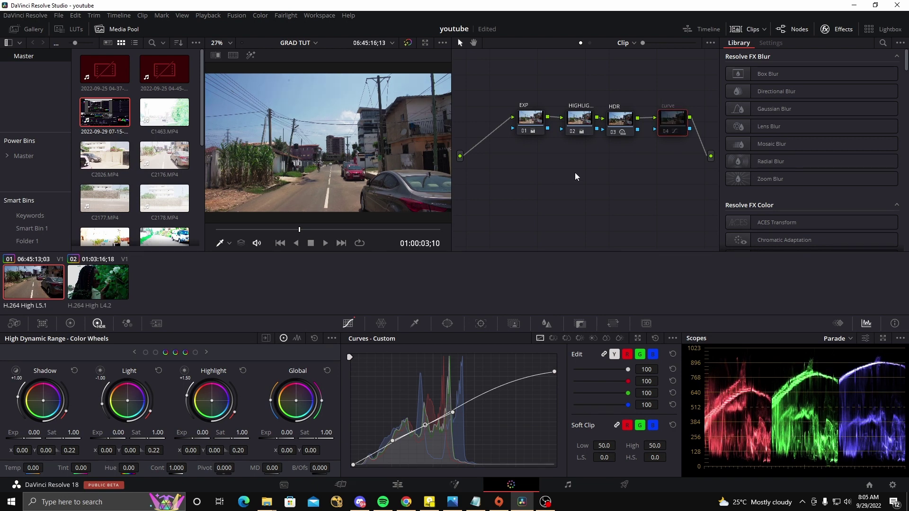